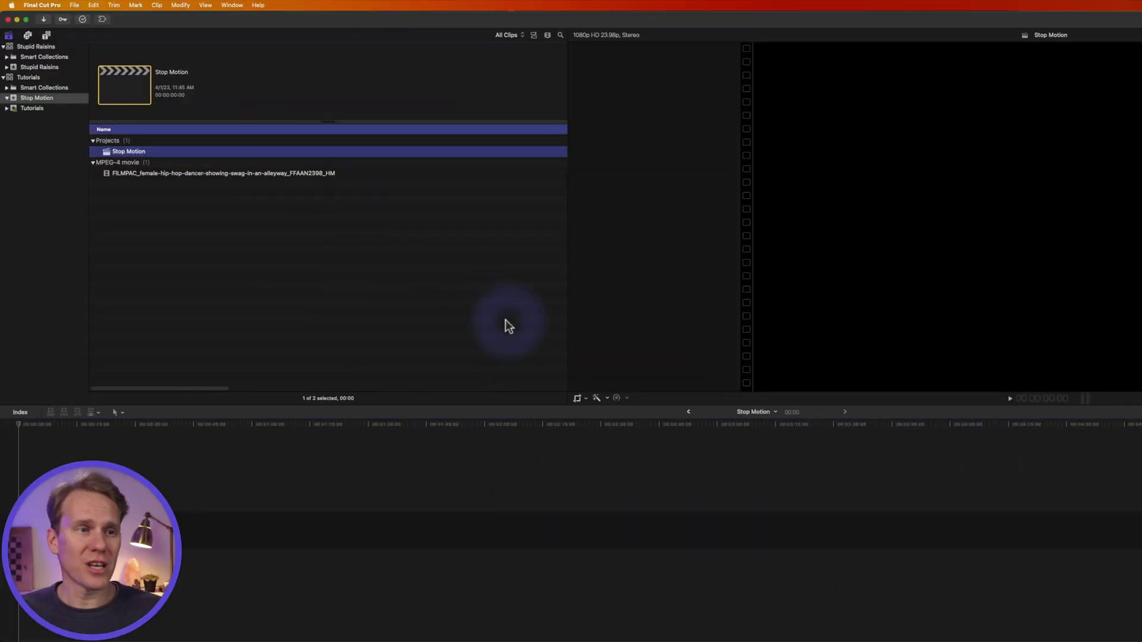
Step: Clear the event list selection and dismiss the import menu without importing anything
{"action": "left_click", "coordinate": [432, 280]}
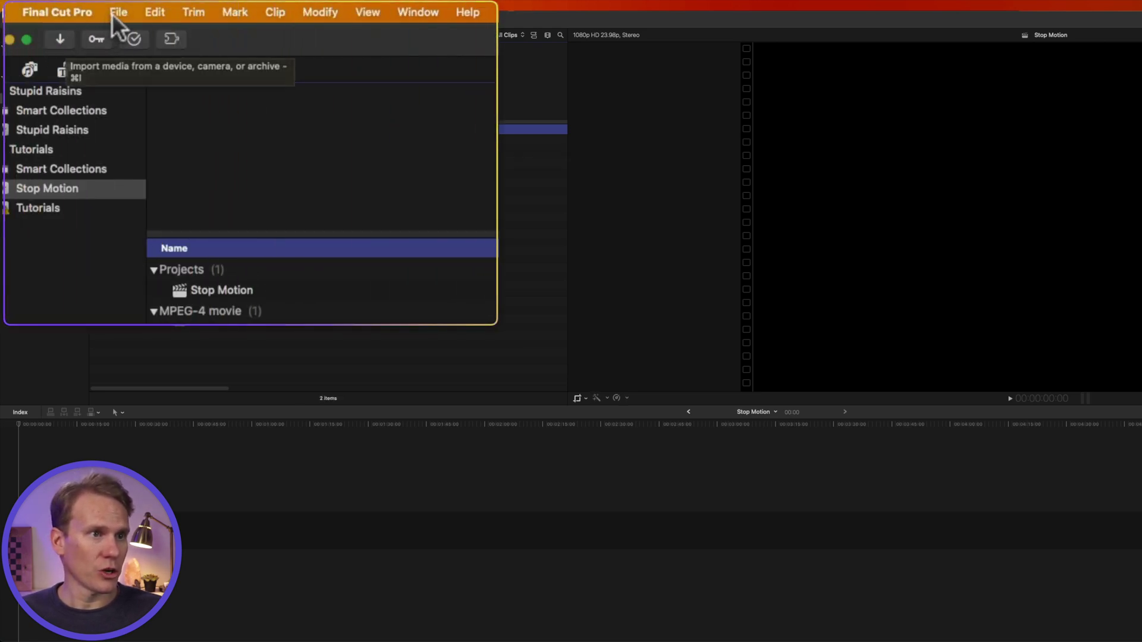
{"action": "left_click", "coordinate": [113, 13]}
{"action": "mouse_move", "coordinate": [142, 121]}
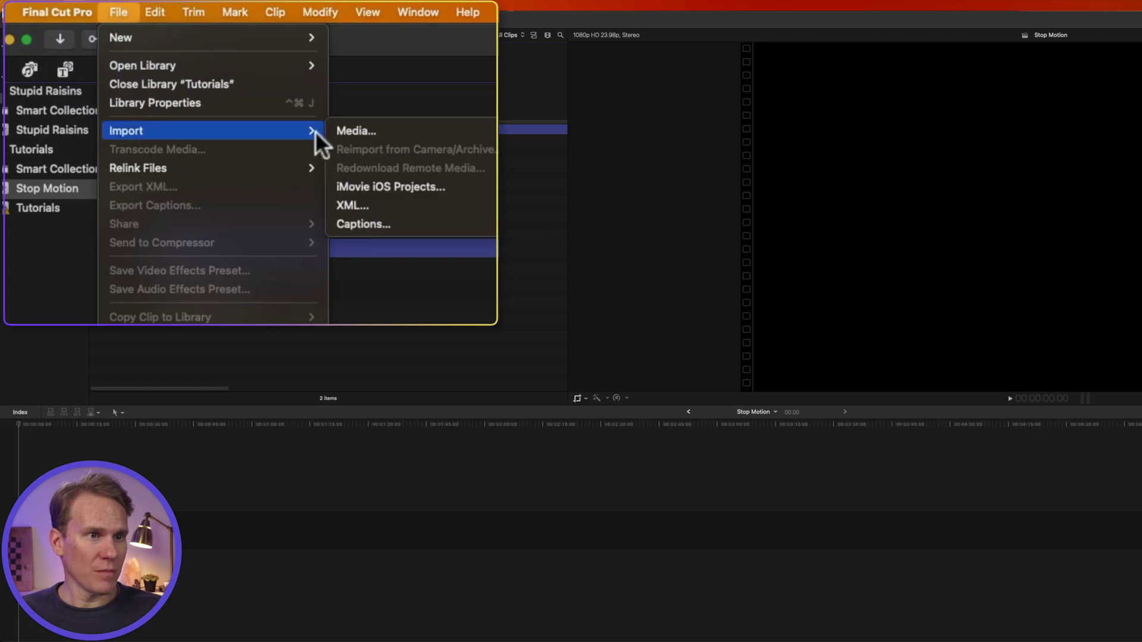
{"action": "left_click", "coordinate": [452, 223]}
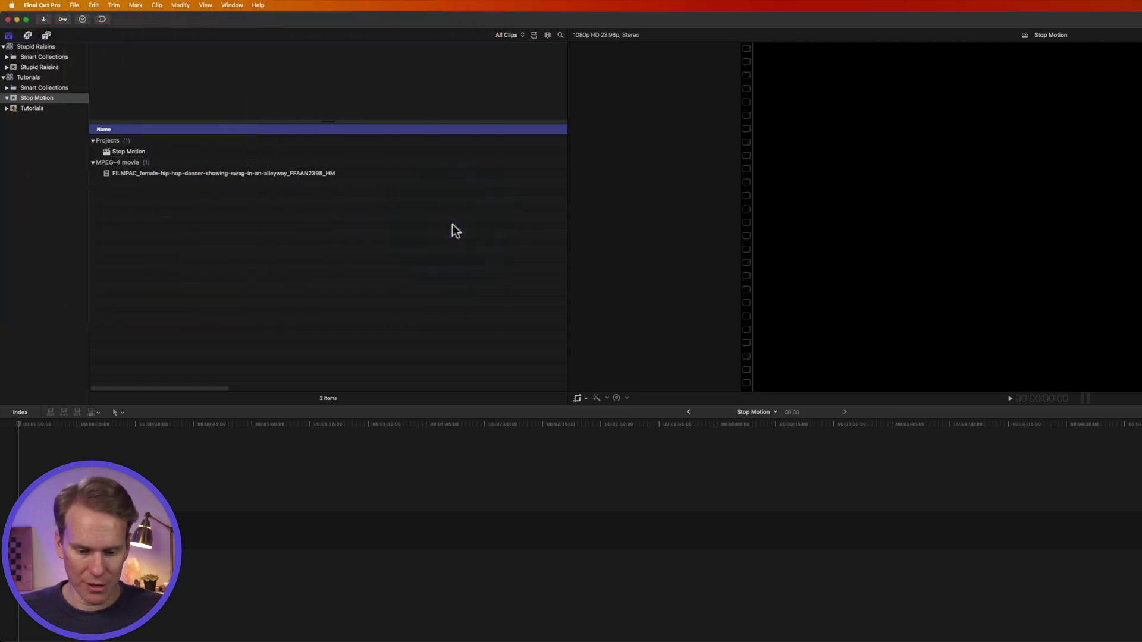
Step: Import all 209 frame images from Downloads/nosey_knife into the Stop Motion event
{"action": "key", "text": "super+i"}
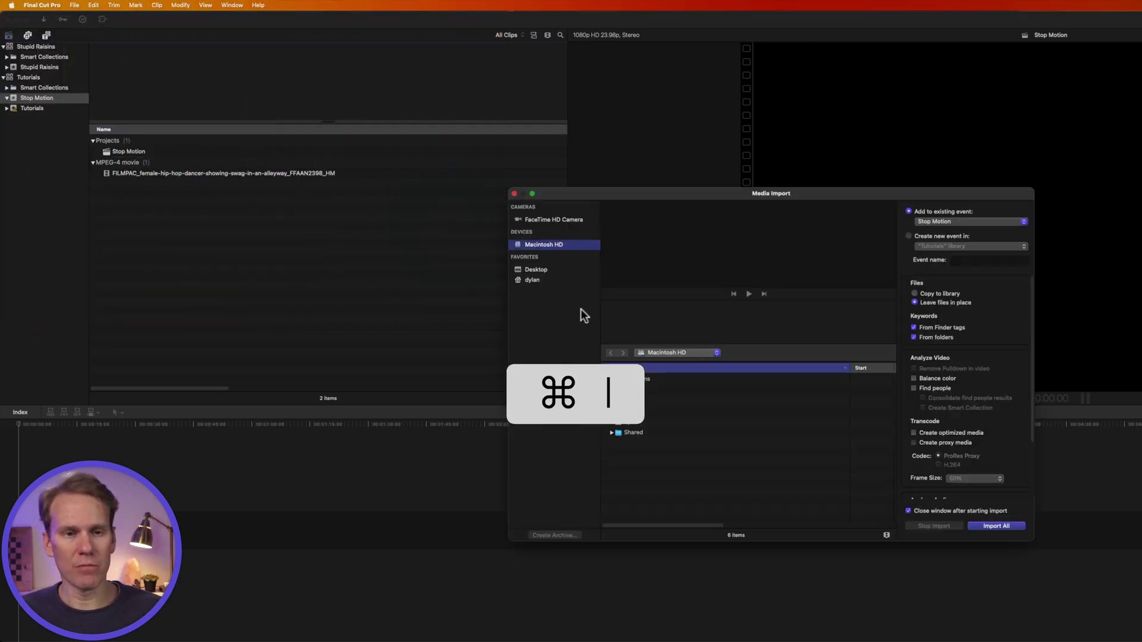
{"action": "left_click", "coordinate": [535, 269]}
{"action": "left_click", "coordinate": [532, 280]}
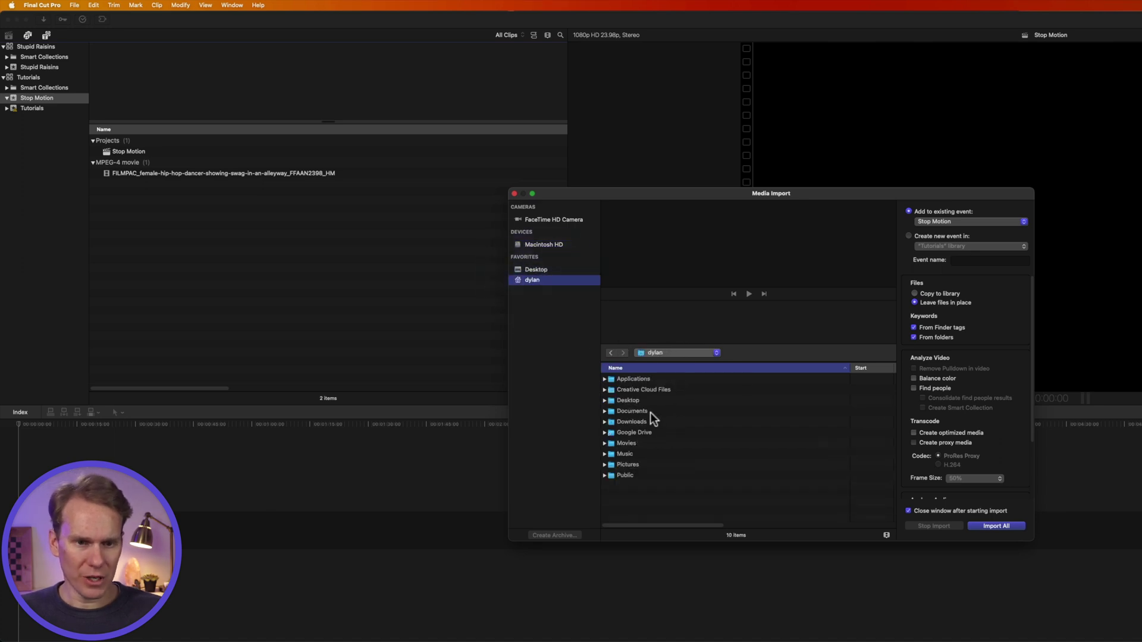
{"action": "double_click", "coordinate": [647, 420]}
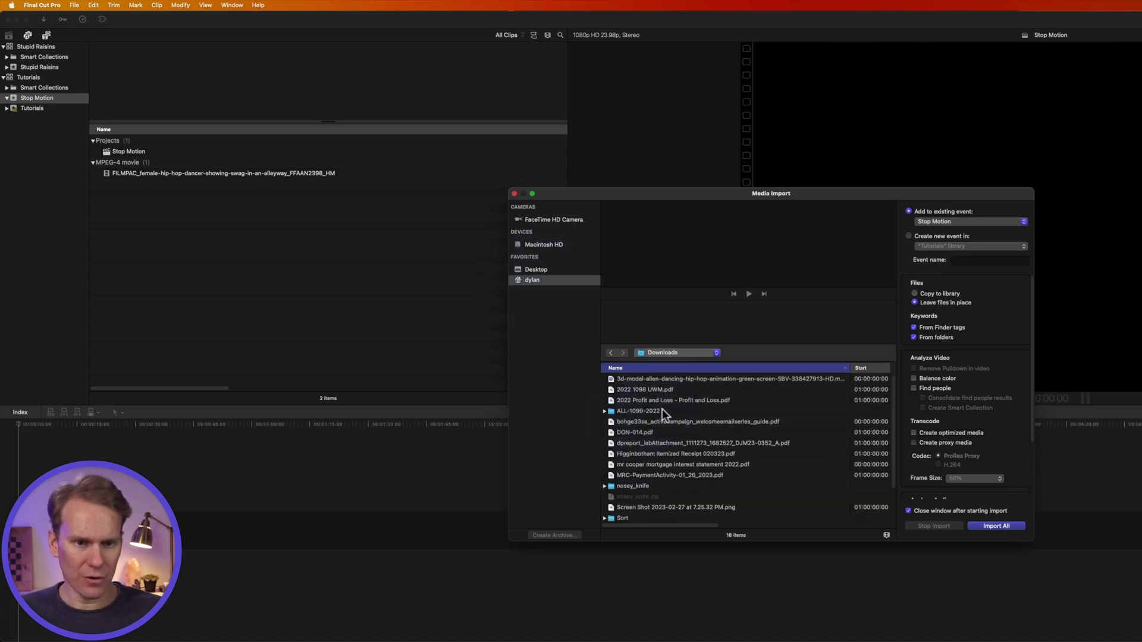
{"action": "double_click", "coordinate": [656, 483]}
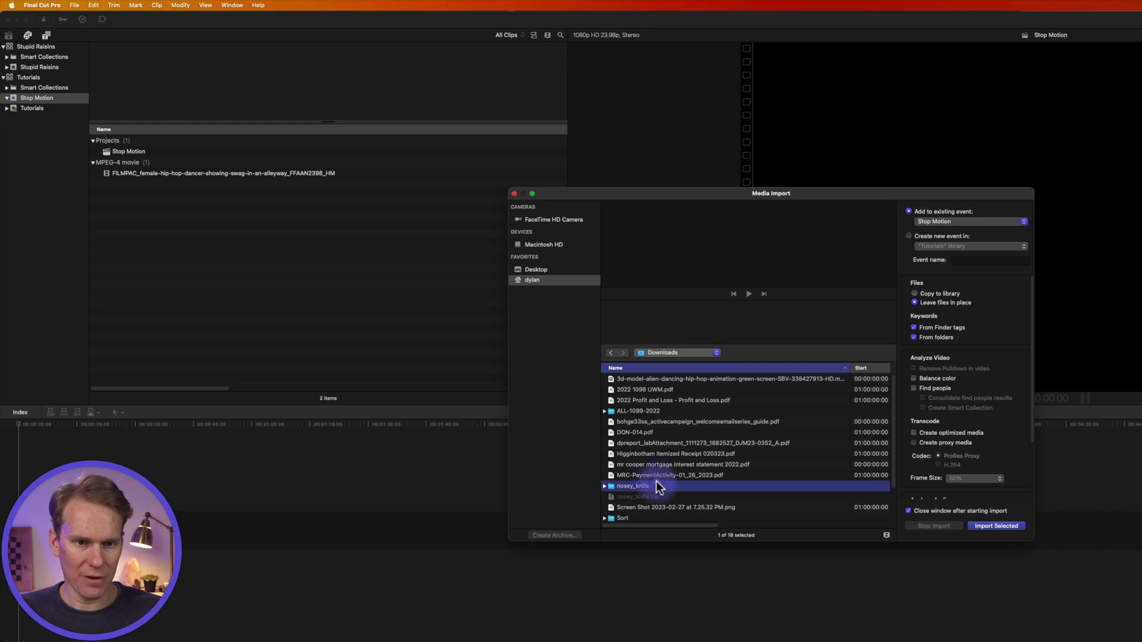
{"action": "left_click", "coordinate": [671, 391]}
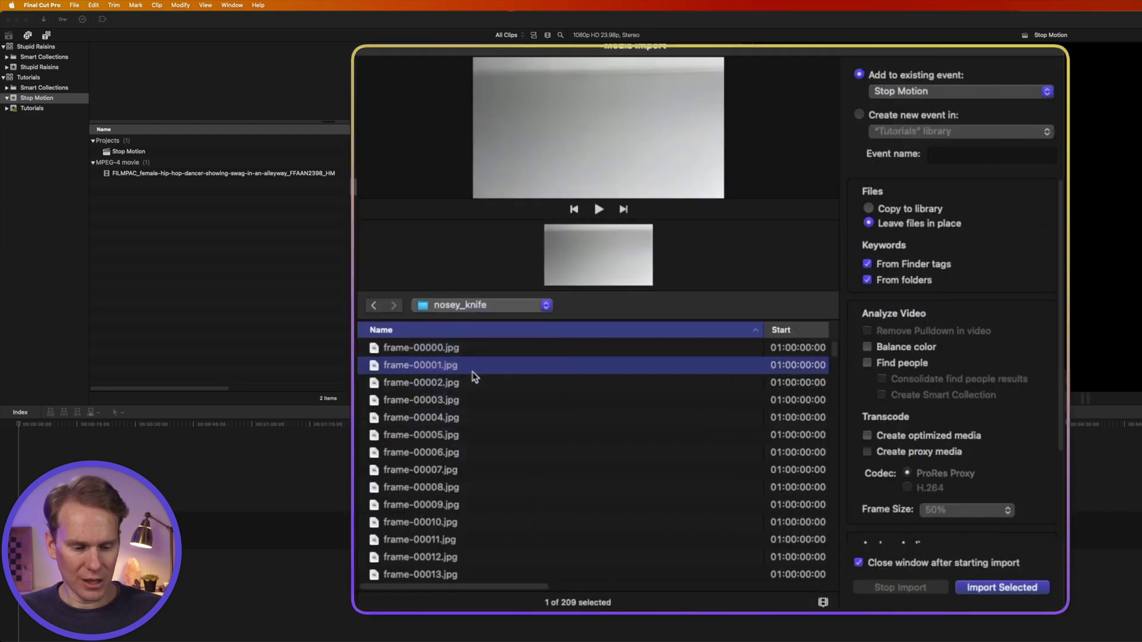
{"action": "key", "text": "super+a"}
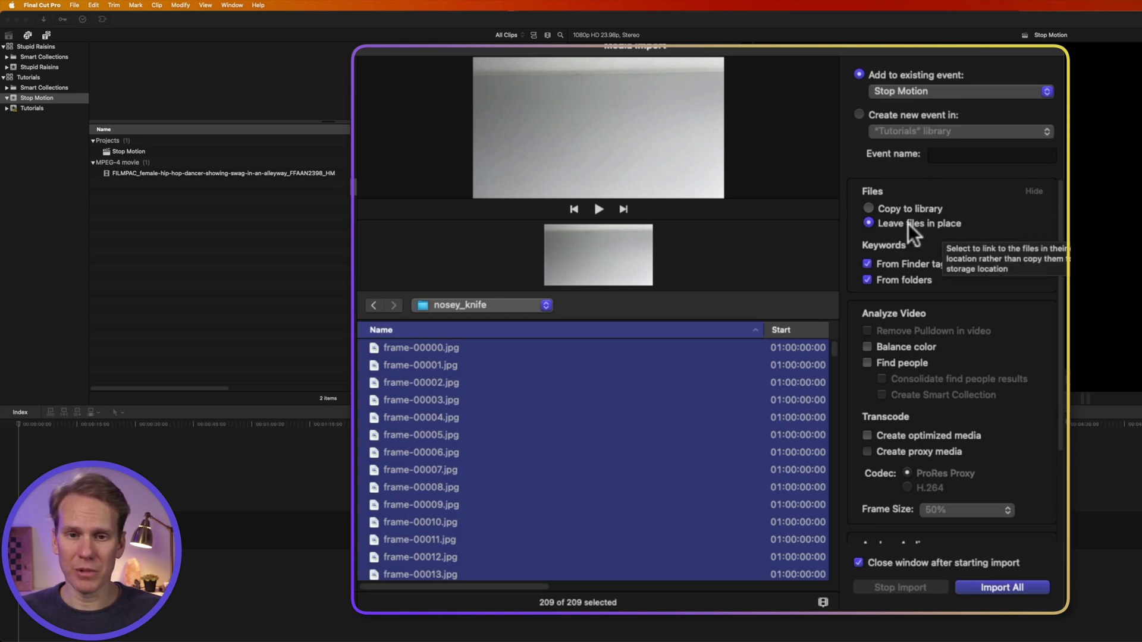
{"action": "left_click", "coordinate": [1029, 588]}
{"action": "left_click", "coordinate": [186, 191]}
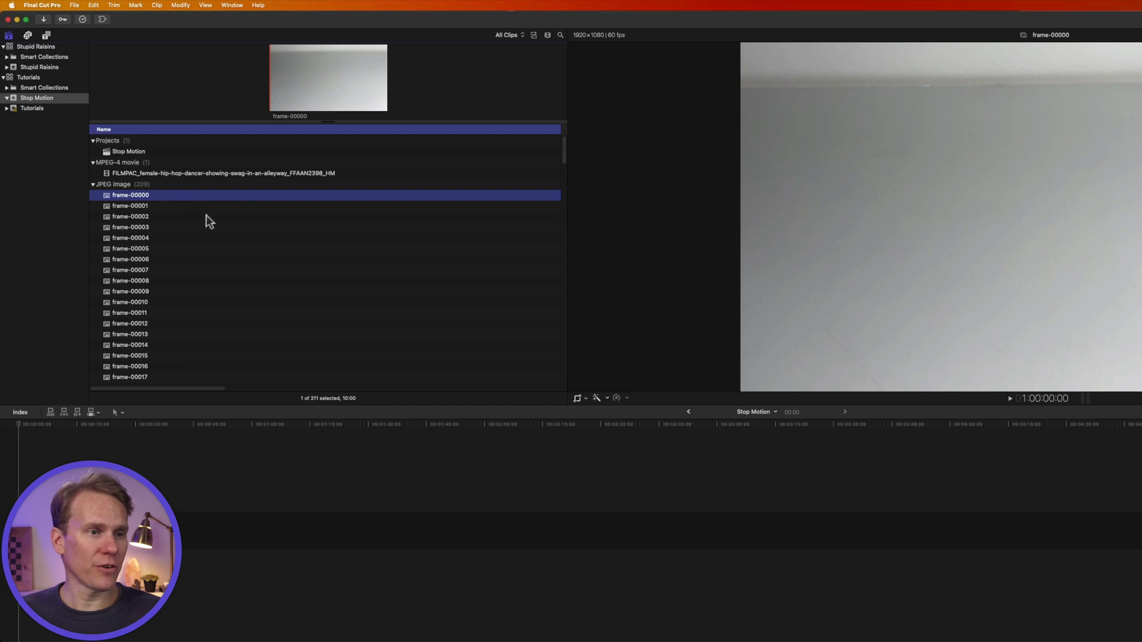
Step: Append frames frame-00000 through frame-00208 to the timeline and fit the sequence in view
{"action": "scroll", "coordinate": [214, 238], "scroll_direction": "down", "scroll_amount": 10}
{"action": "scroll", "coordinate": [212, 280], "scroll_direction": "down", "scroll_amount": 20}
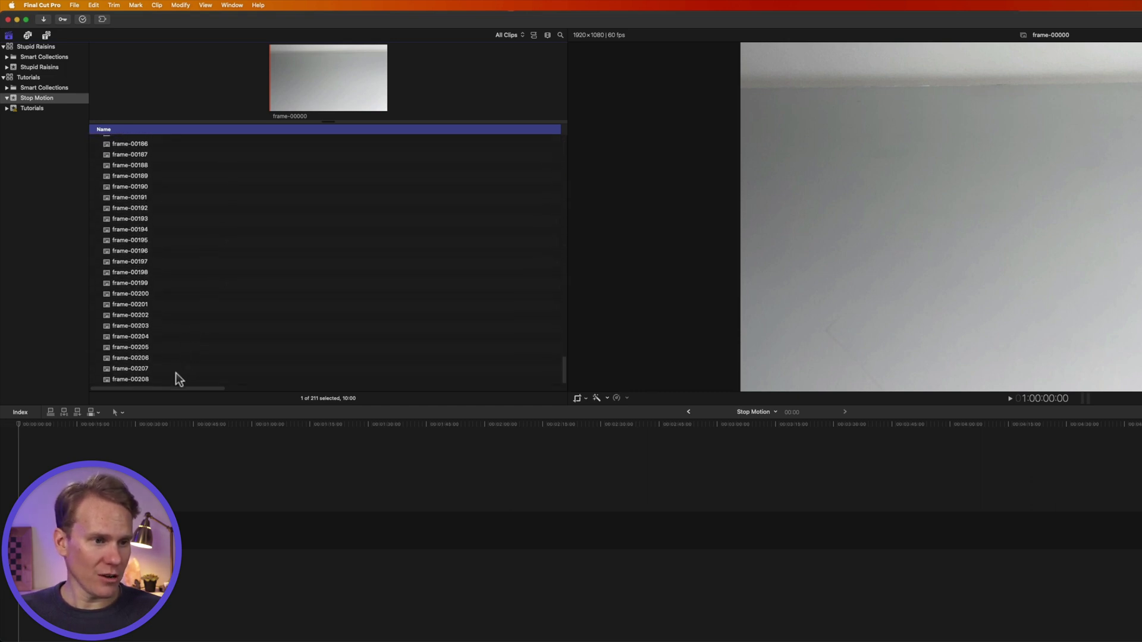
{"action": "left_click", "coordinate": [172, 378], "text": "shift"}
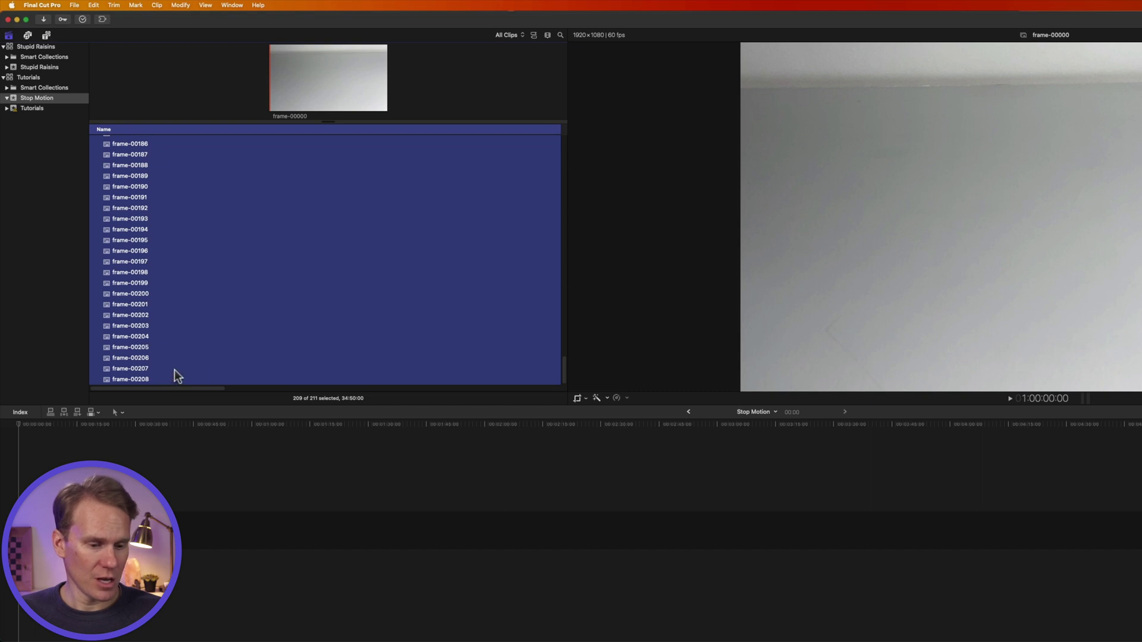
{"action": "key", "text": "e"}
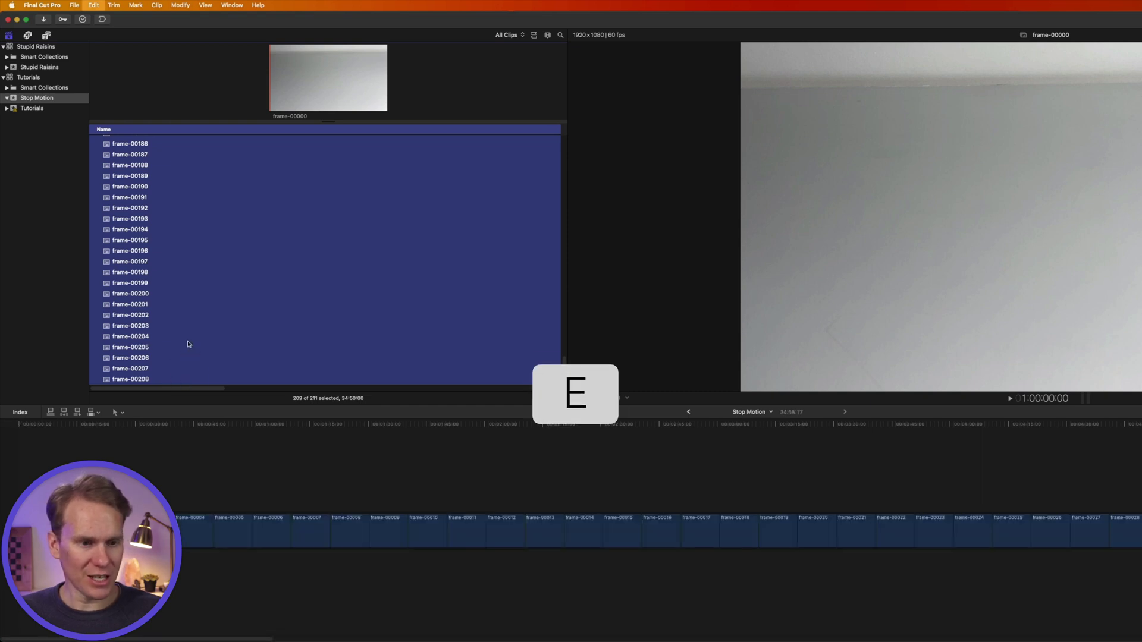
{"action": "key", "text": "shift+z"}
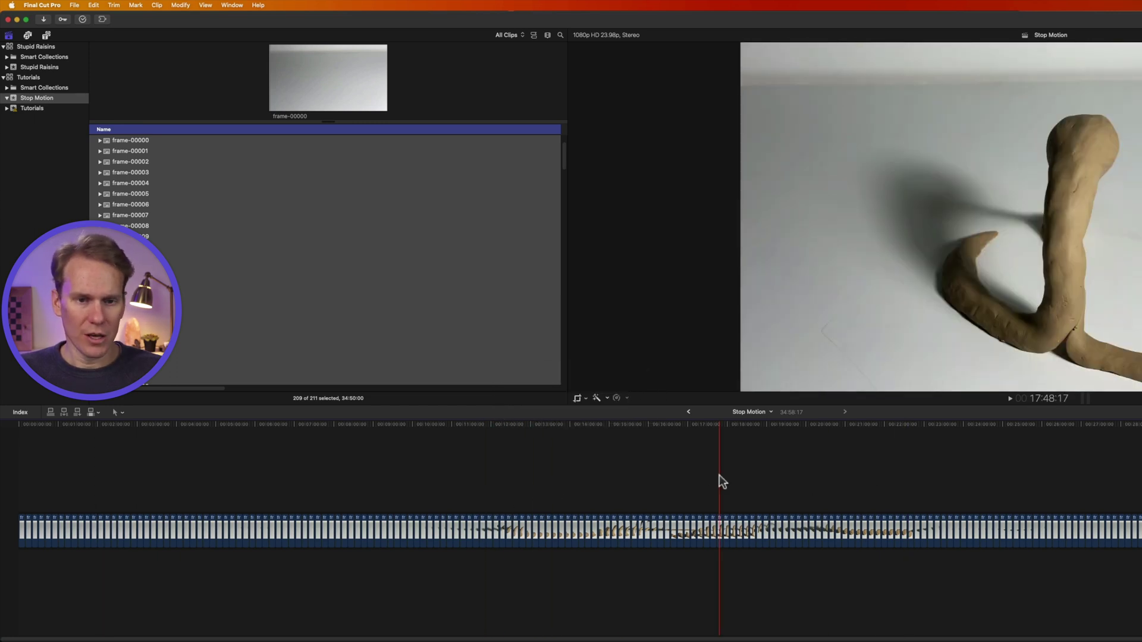
{"action": "left_click", "coordinate": [716, 471]}
Step: Set every timeline clip's duration to 1 frame, making the sequence run 08:17
{"action": "key", "text": "super+a"}
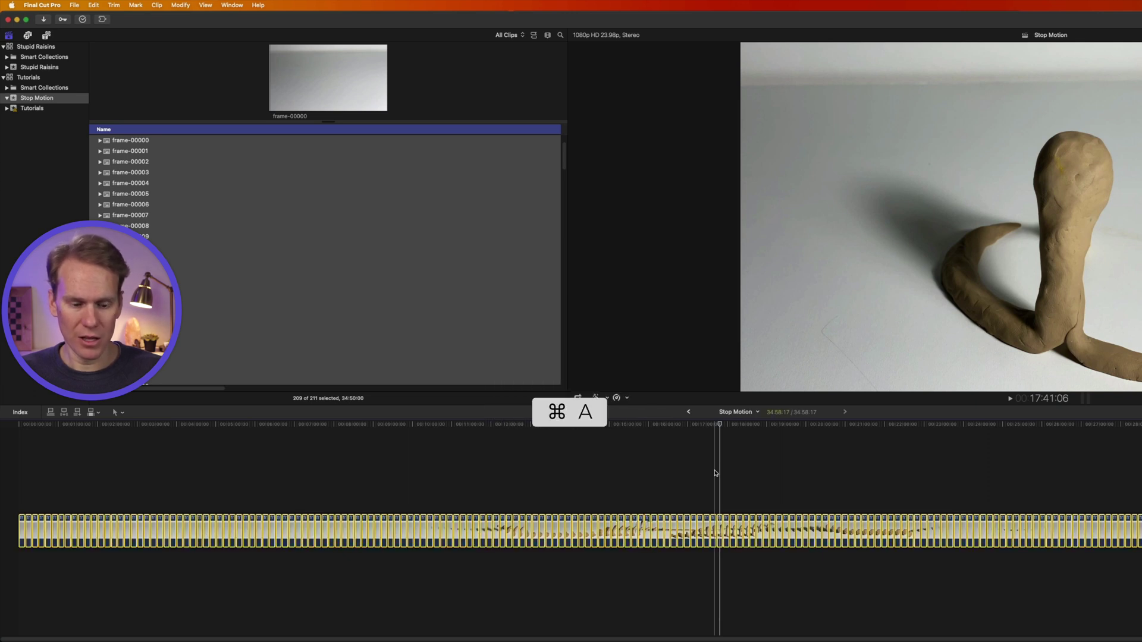
{"action": "key", "text": "ctrl+d"}
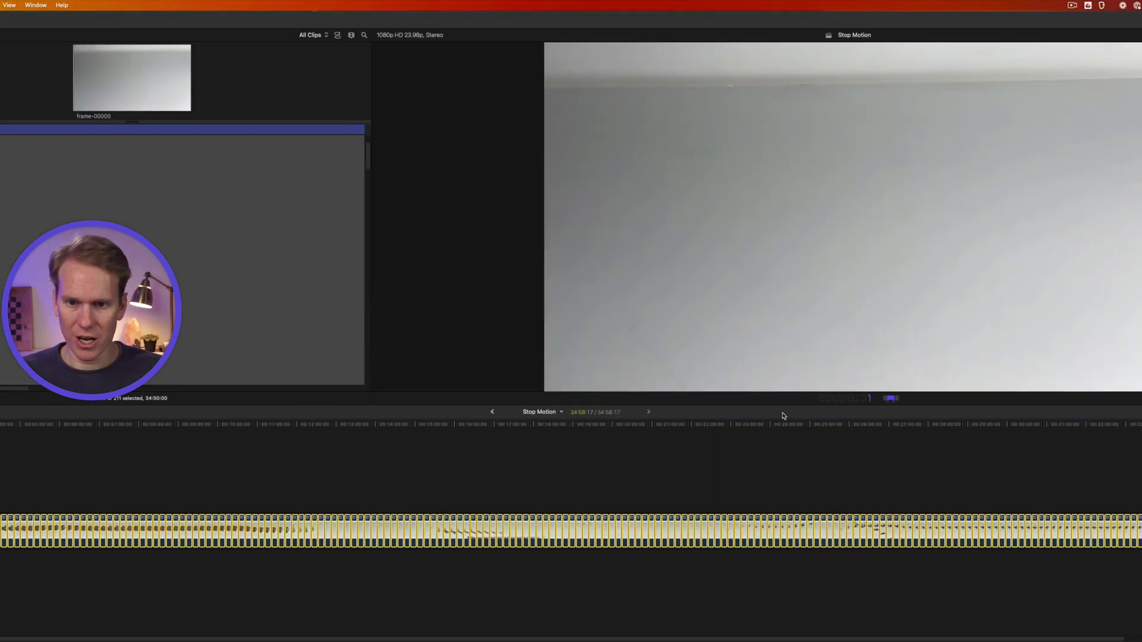
{"action": "type", "text": "1"}
{"action": "key", "text": "Return"}
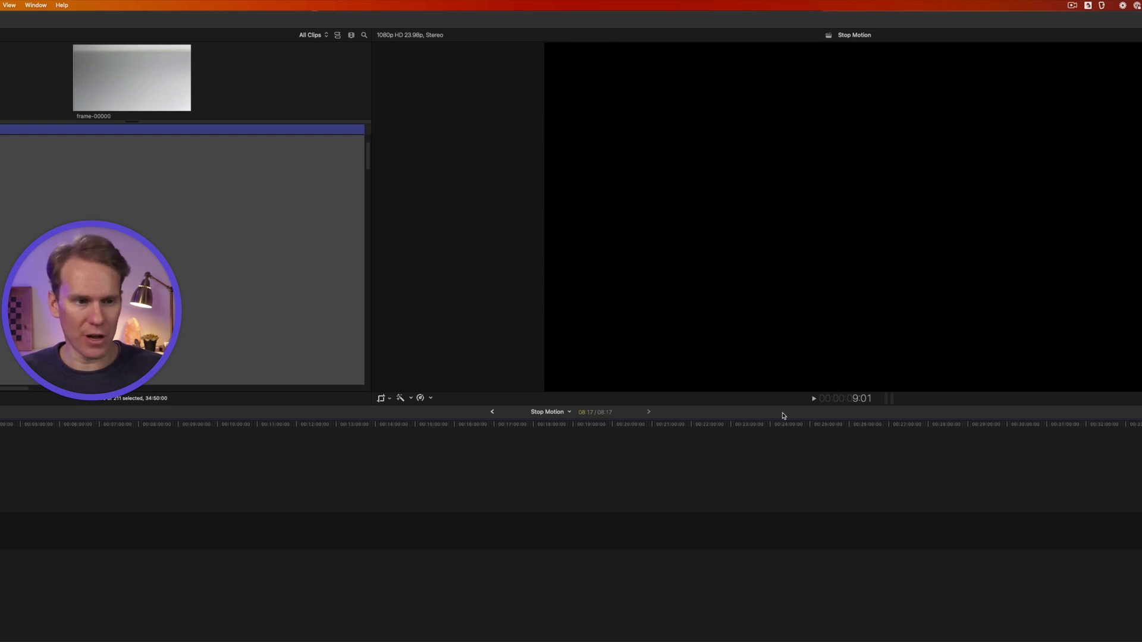
{"action": "key", "text": "shift+z"}
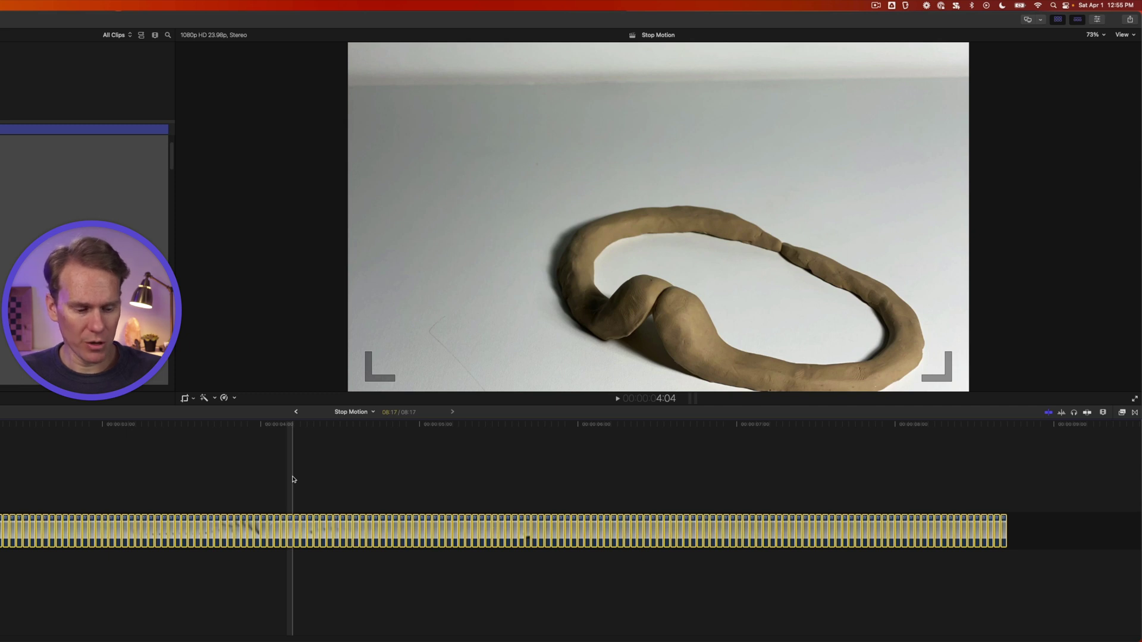
Step: Nest all clips into the compound clip 'Stop Motion Clip', then test-trim its end
{"action": "key", "text": "alt+g"}
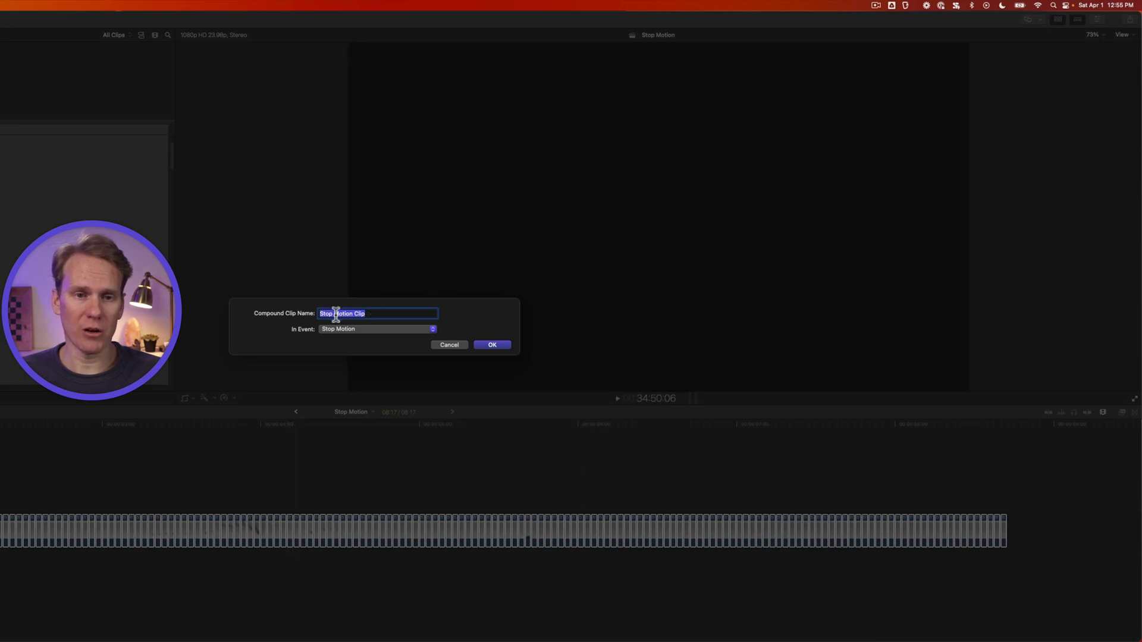
{"action": "left_click", "coordinate": [494, 345]}
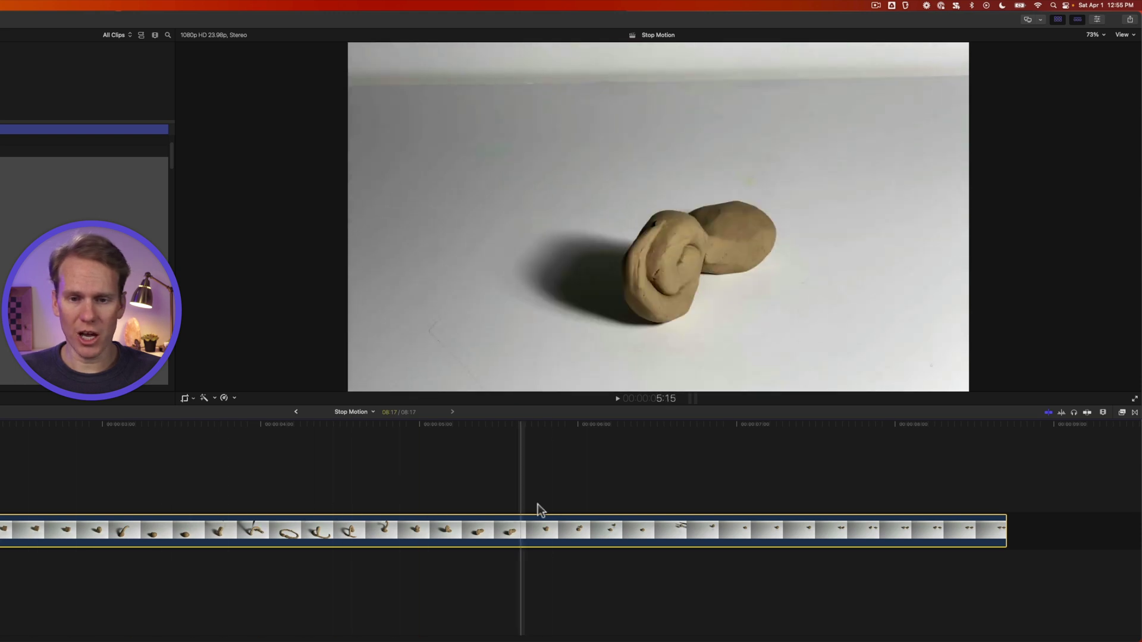
{"action": "left_click", "coordinate": [887, 529]}
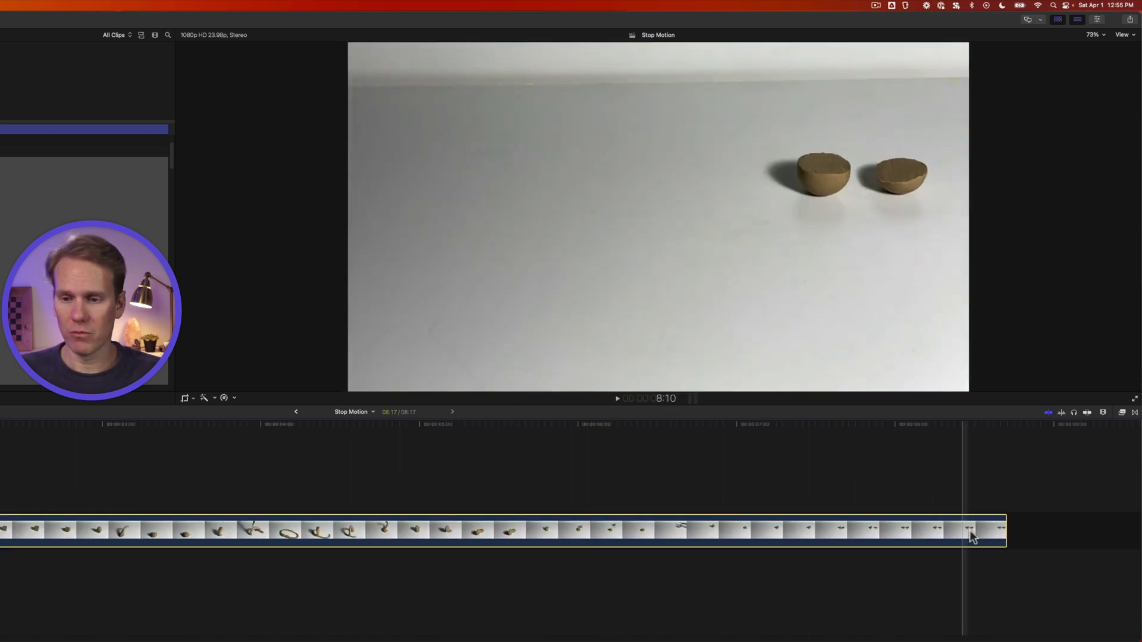
{"action": "left_click_drag", "start_coordinate": [1005, 528], "coordinate": [856, 524]}
Step: Undo the trim and drag the Gaussian blur effect onto the compound clip
{"action": "key", "text": "super+z"}
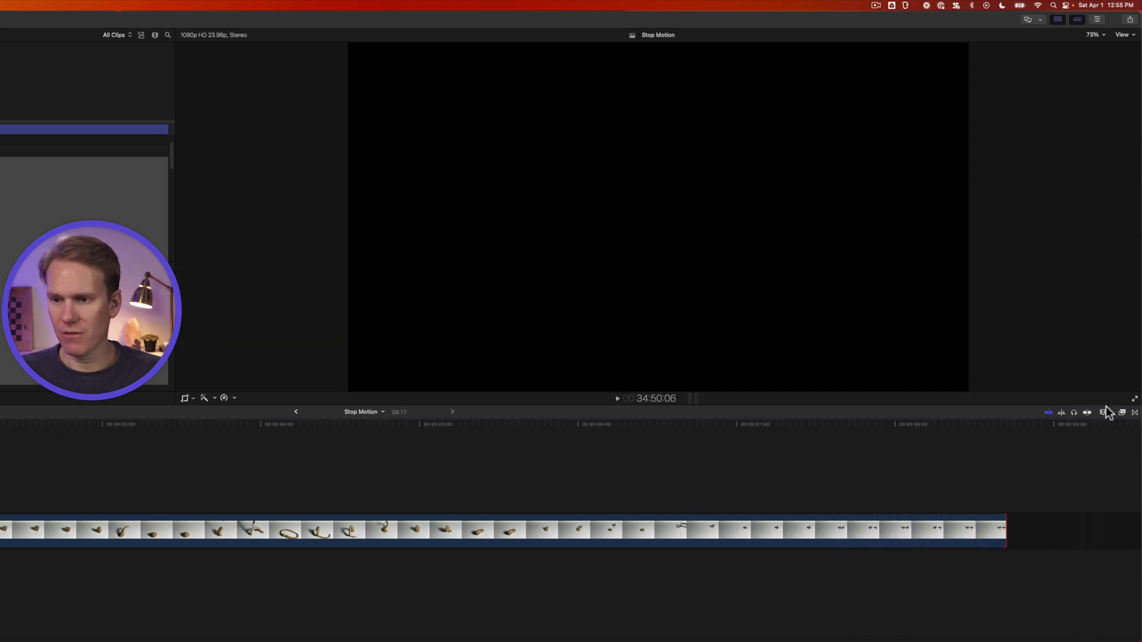
{"action": "left_click", "coordinate": [1121, 412]}
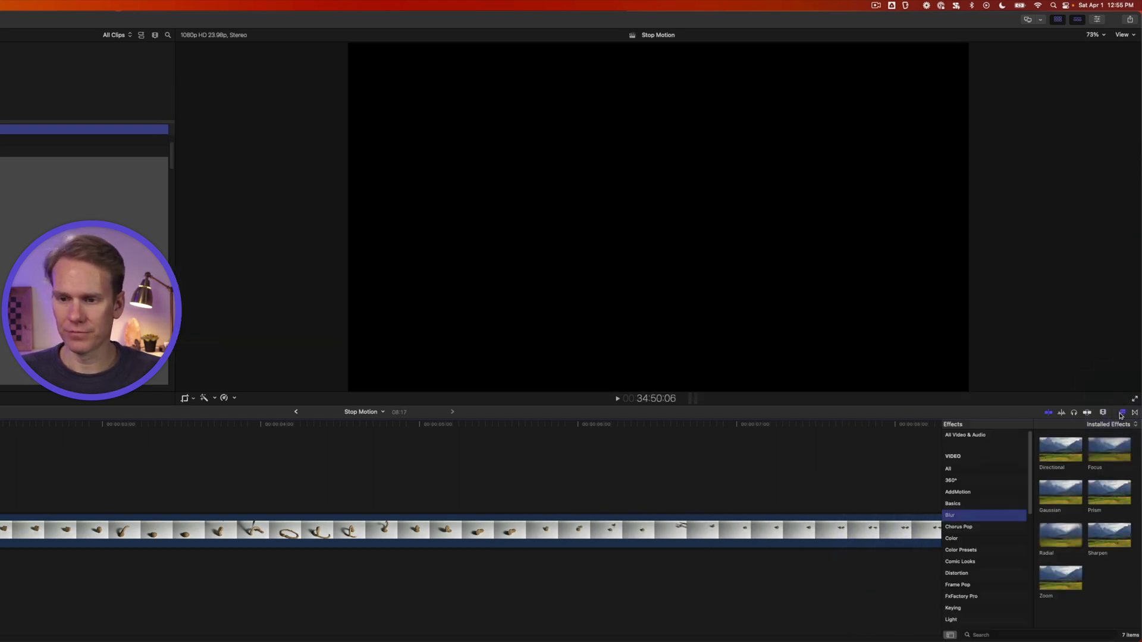
{"action": "left_click_drag", "start_coordinate": [1065, 489], "coordinate": [583, 500]}
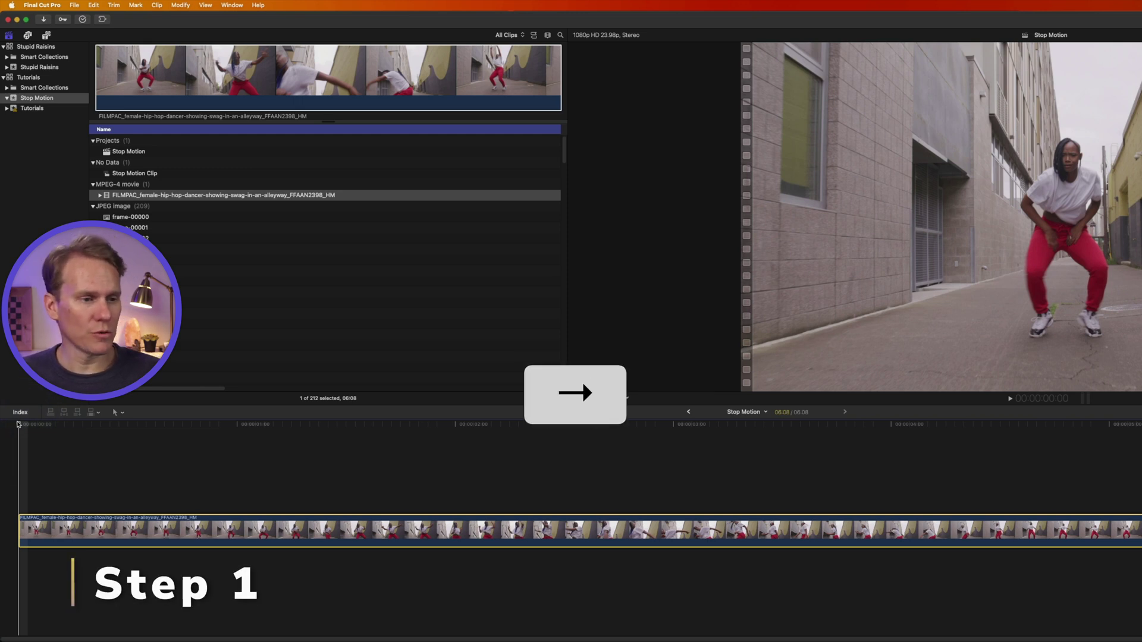
Step: Blade the dancer clip every two frames to its end, then deselect and return to the start
{"action": "key", "text": "Right"}
{"action": "key", "text": "Right"}
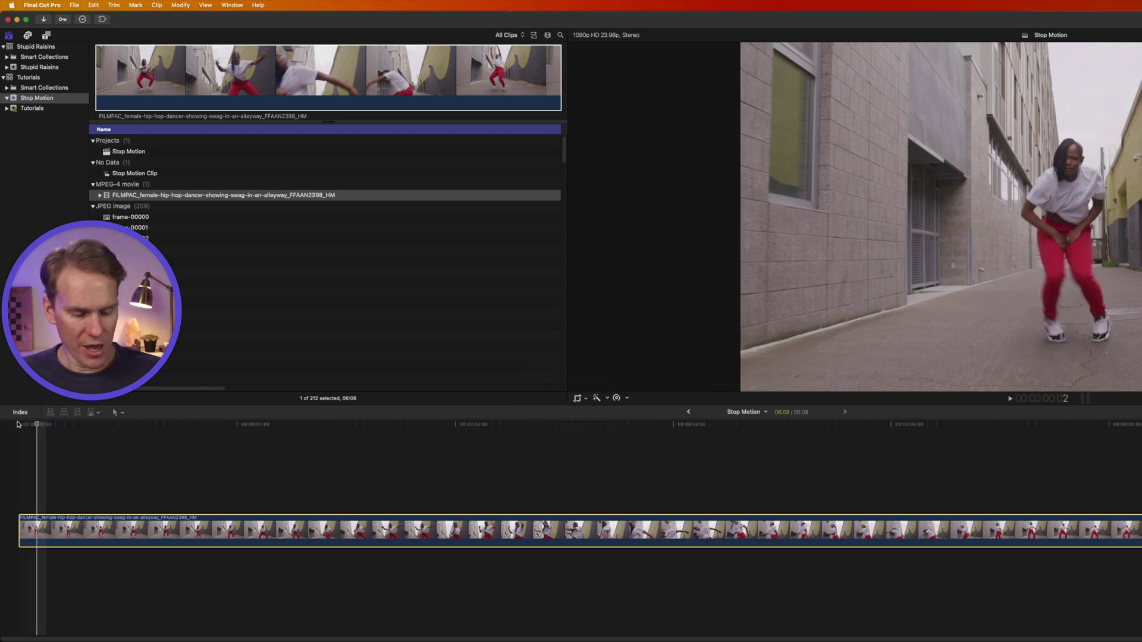
{"action": "key", "text": "super+b"}
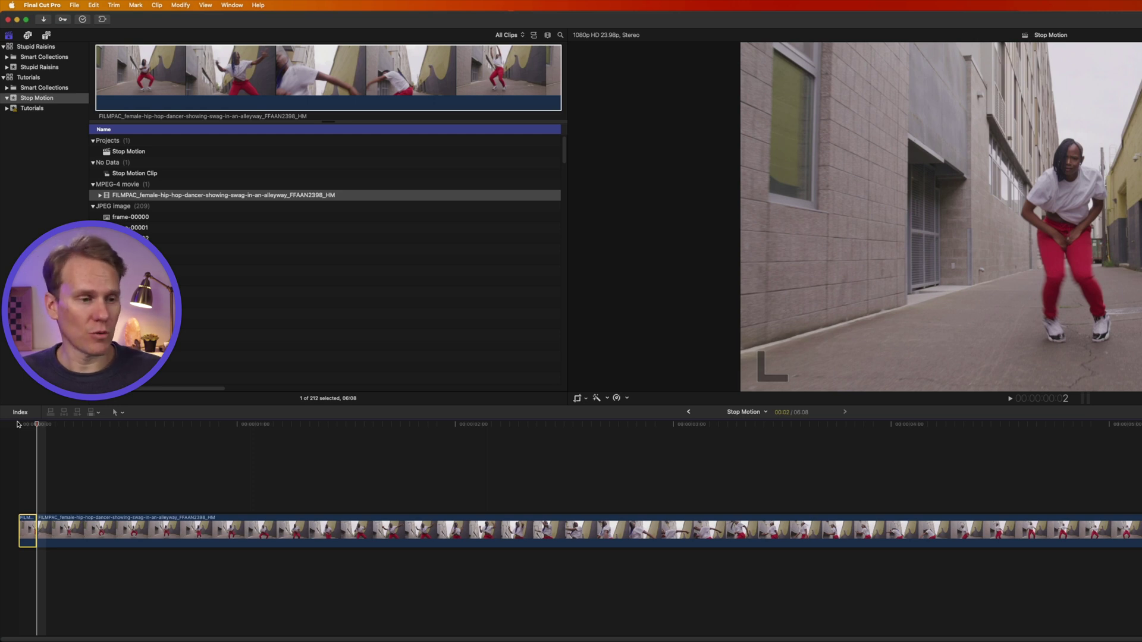
{"action": "key", "text": "Right"}
{"action": "key", "text": "Right"}
{"action": "key", "text": "super+b"}
{"action": "key", "text": "Right"}
{"action": "key", "text": "Right"}
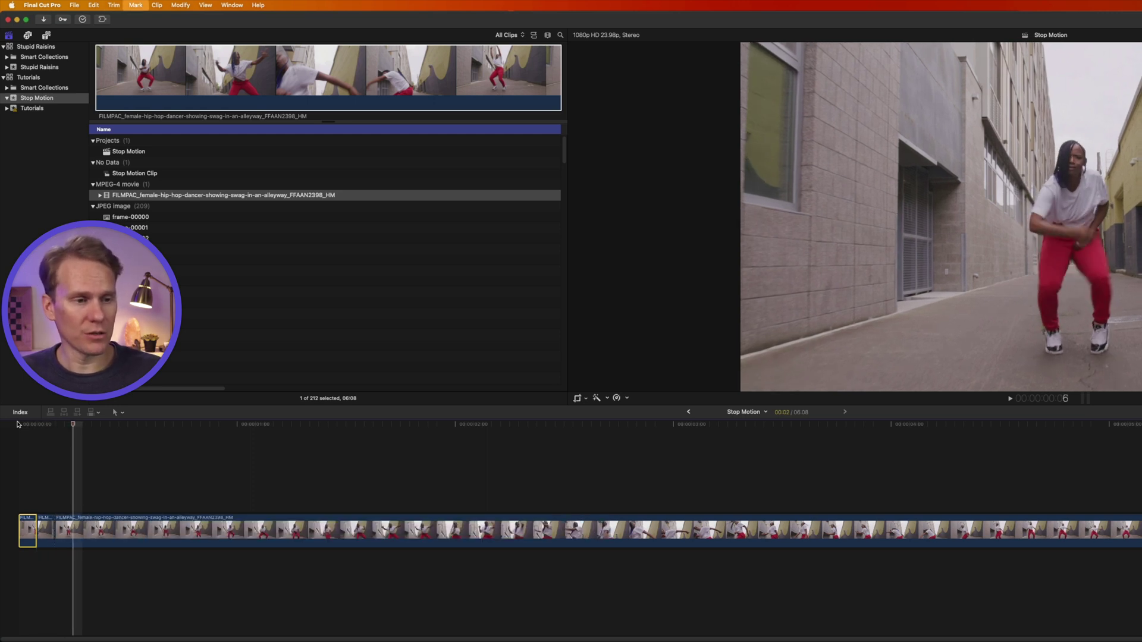
{"action": "key", "text": "super+b"}
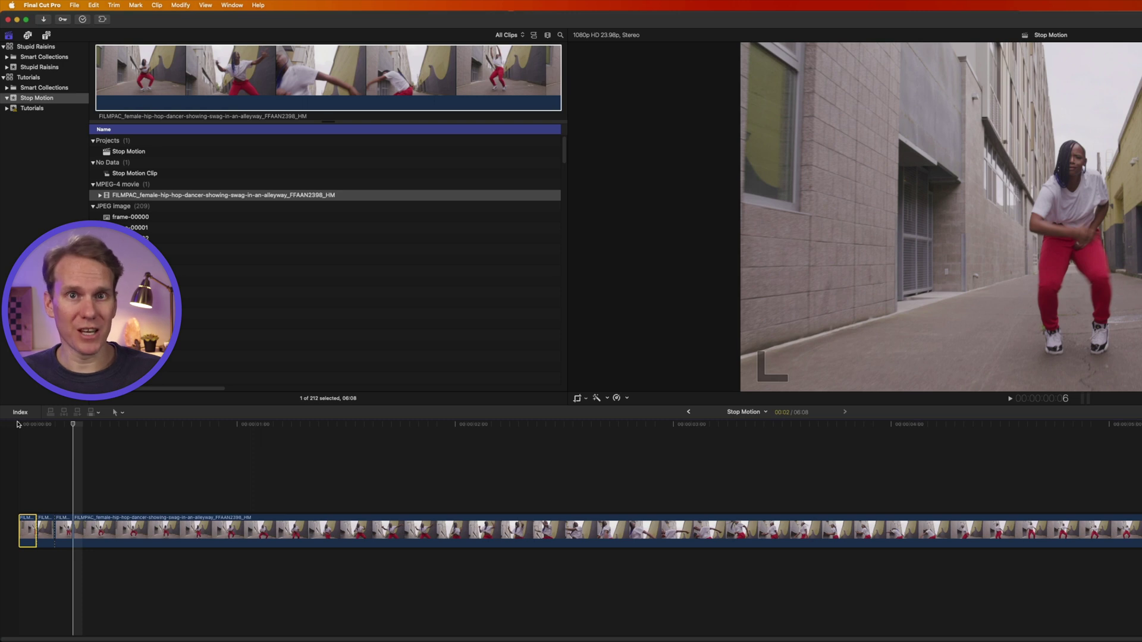
{"action": "key", "text": "Right"}
{"action": "key", "text": "Right"}
{"action": "key", "text": "super+b"}
{"action": "key", "text": "Right"}
{"action": "key", "text": "Right"}
{"action": "key", "text": "super+b"}
{"action": "key", "text": "Right"}
{"action": "key", "text": "Right"}
{"action": "key", "text": "super+b"}
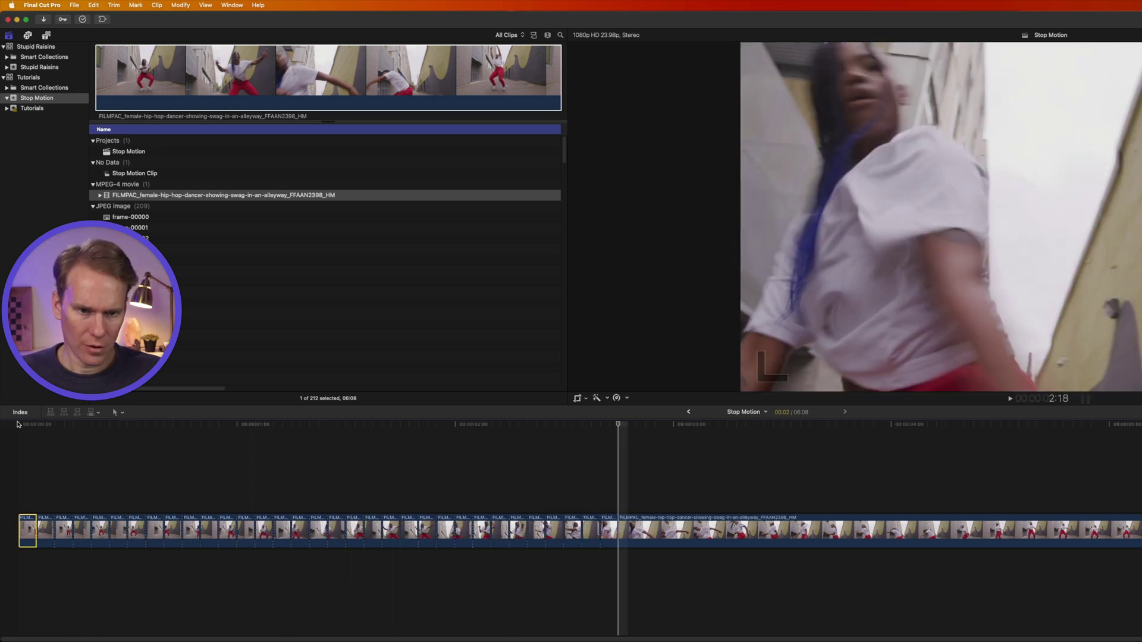
{"action": "key", "text": "Right"}
{"action": "key", "text": "Right"}
{"action": "key", "text": "super+b"}
{"action": "key", "text": "Right"}
{"action": "key", "text": "Right"}
{"action": "key", "text": "super+b"}
{"action": "key", "text": "Right"}
{"action": "key", "text": "Right"}
{"action": "key", "text": "super+b"}
{"action": "key", "text": "Right"}
{"action": "key", "text": "Right"}
{"action": "key", "text": "super+b"}
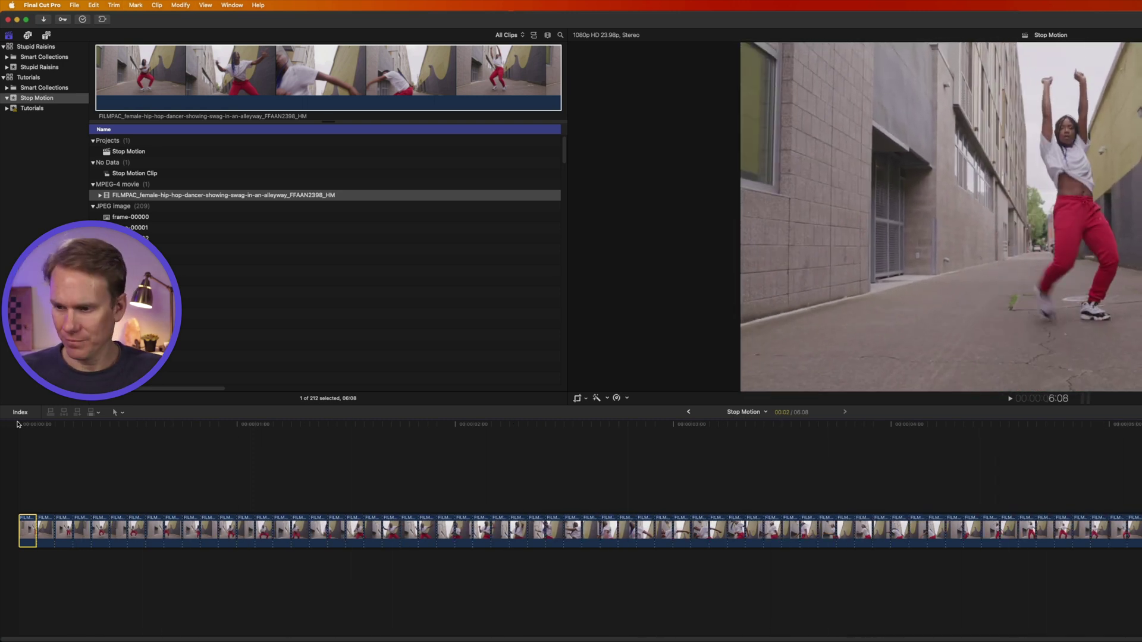
{"action": "key", "text": "Right"}
{"action": "key", "text": "Right"}
{"action": "key", "text": "super+b"}
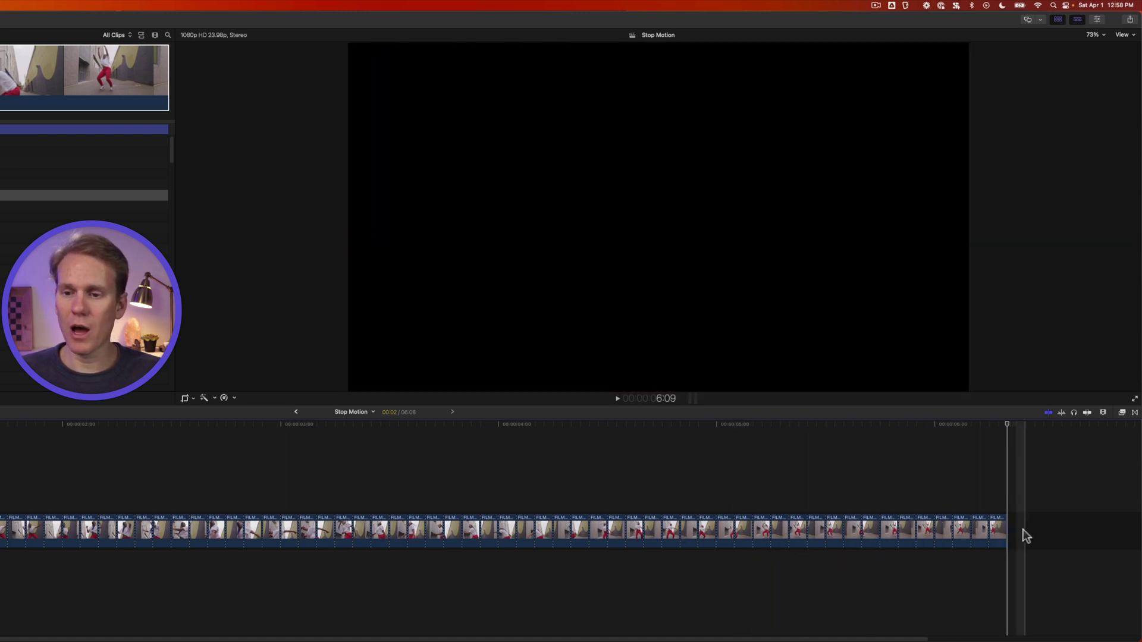
{"action": "left_click", "coordinate": [1016, 527]}
{"action": "key", "text": "Home"}
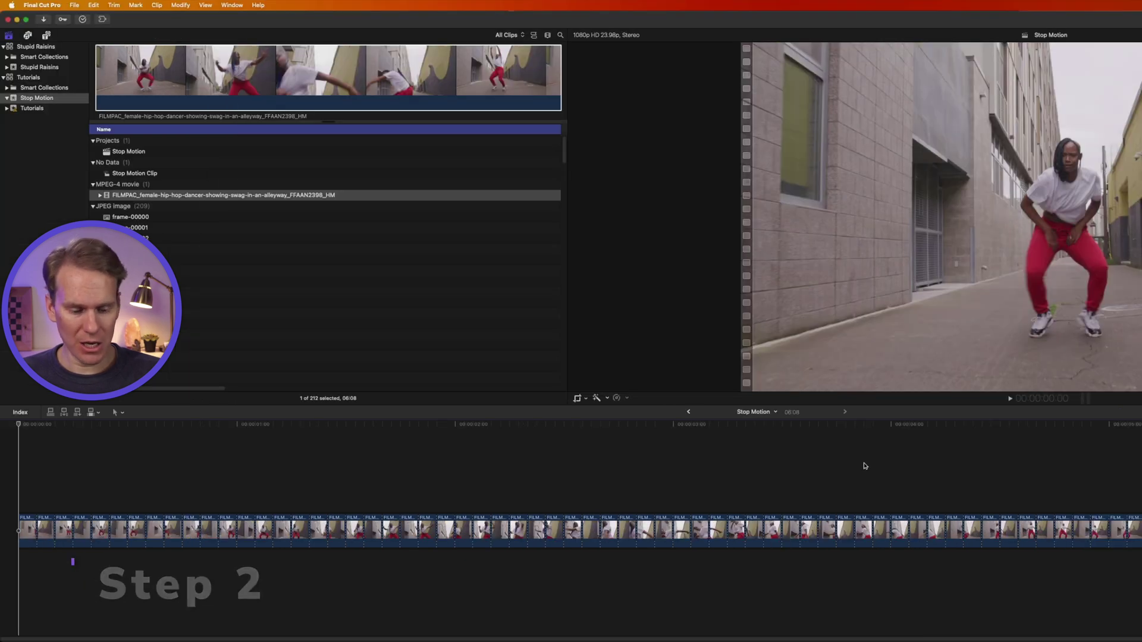
Step: Add holds to the first two two-frame dancer pieces
{"action": "key", "text": "c"}
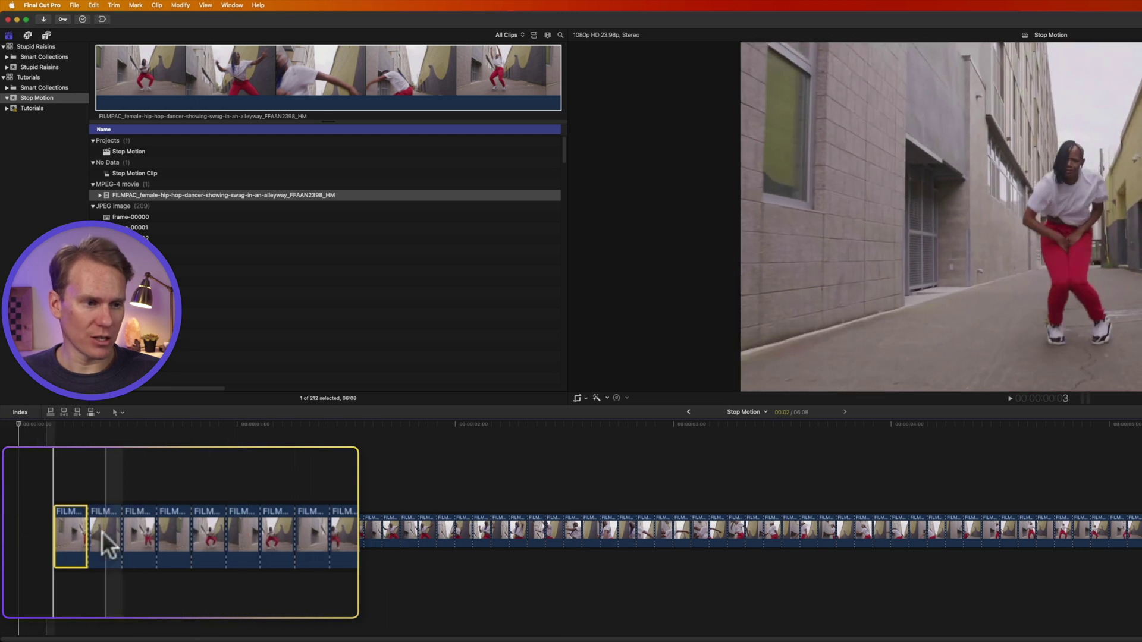
{"action": "key", "text": "shift+h"}
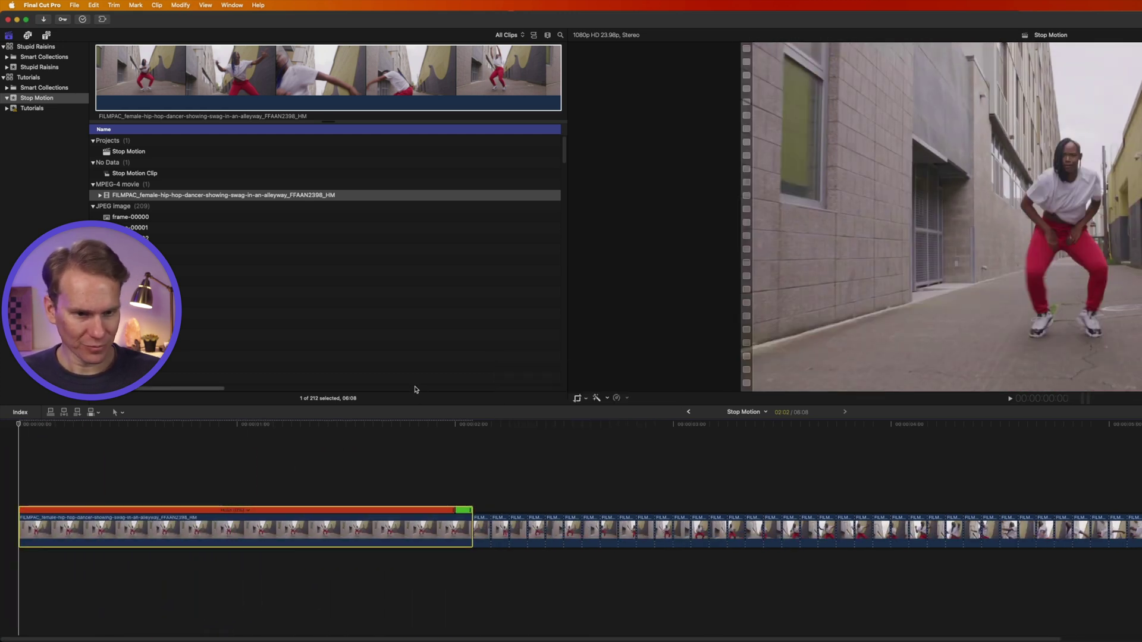
{"action": "key", "text": "Down"}
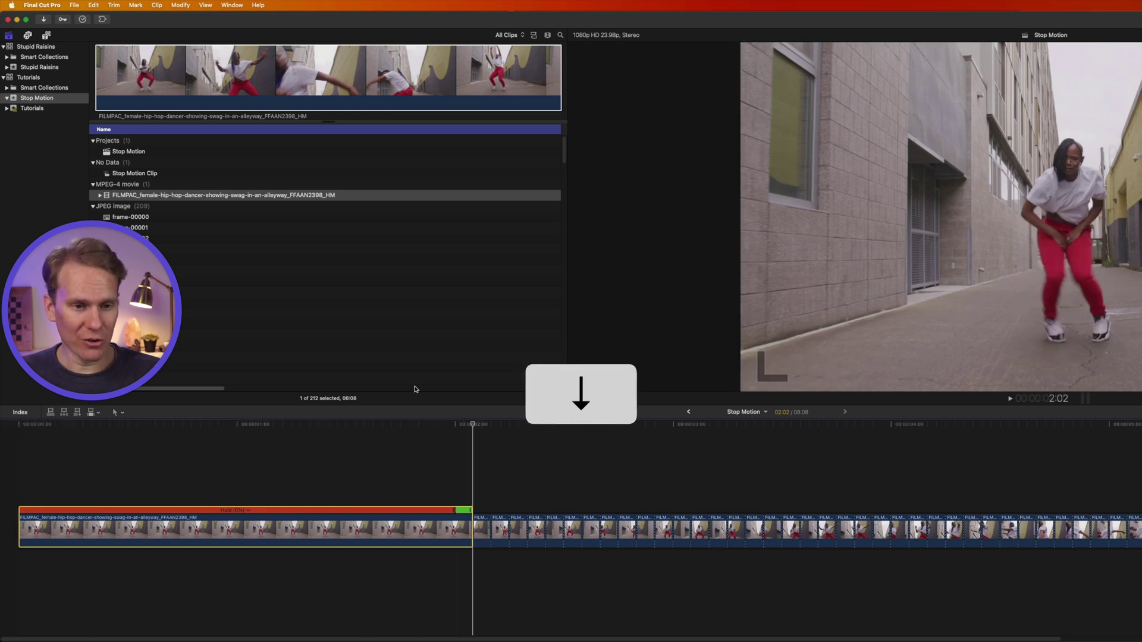
{"action": "key", "text": "c"}
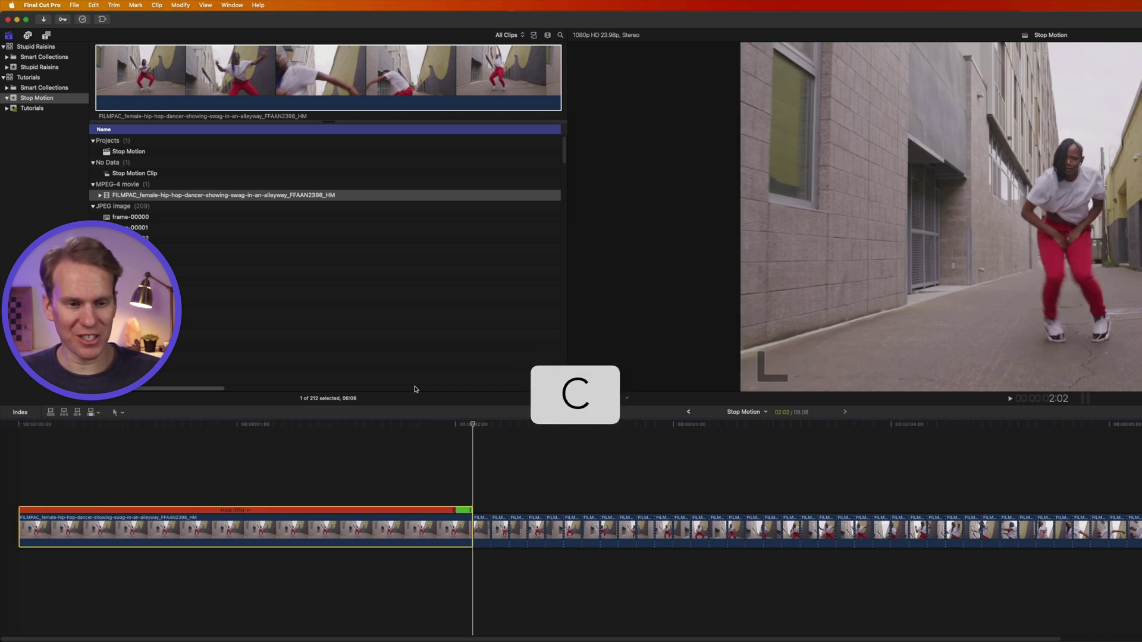
{"action": "key", "text": "shift+h"}
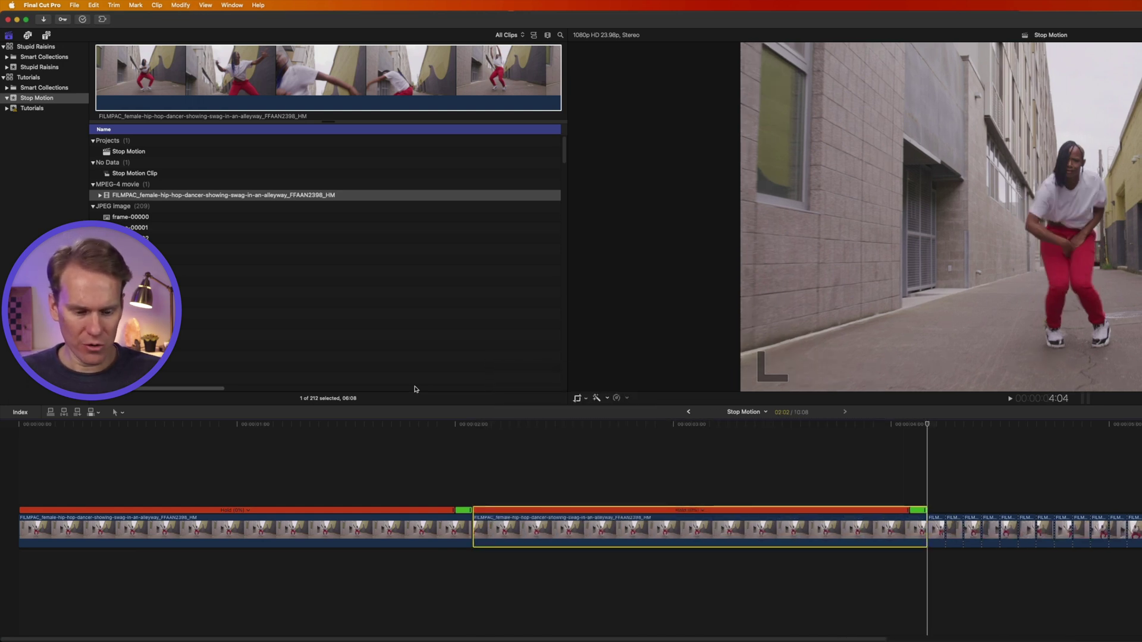
Step: Give the remaining pieces holds as well, zooming out the timeline as it grows
{"action": "key", "text": "super+v"}
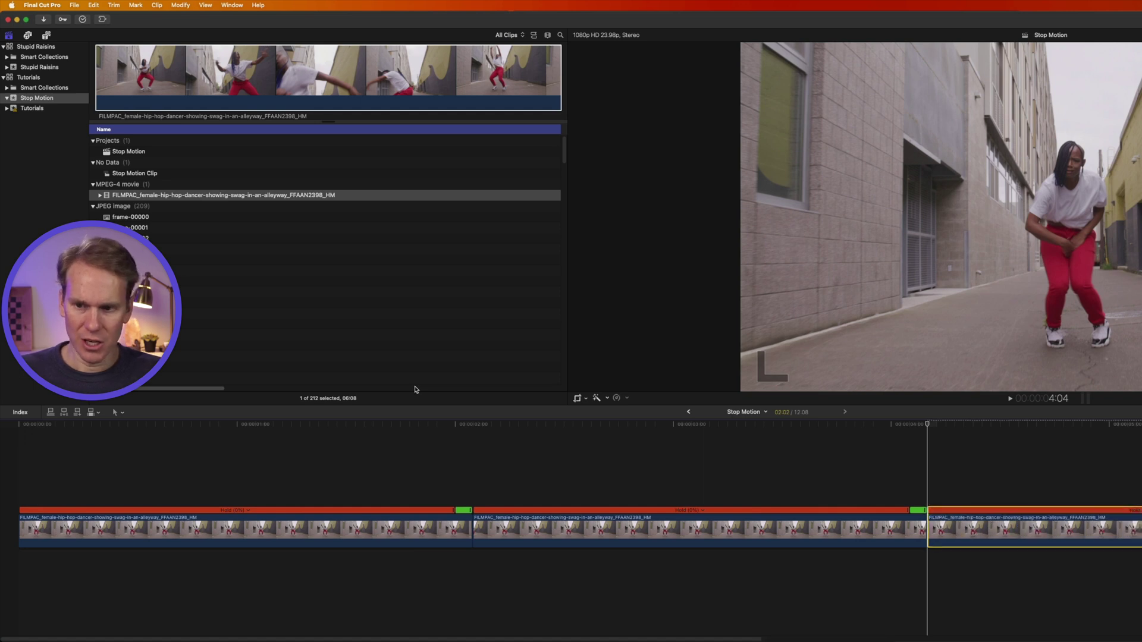
{"action": "key", "text": "Down"}
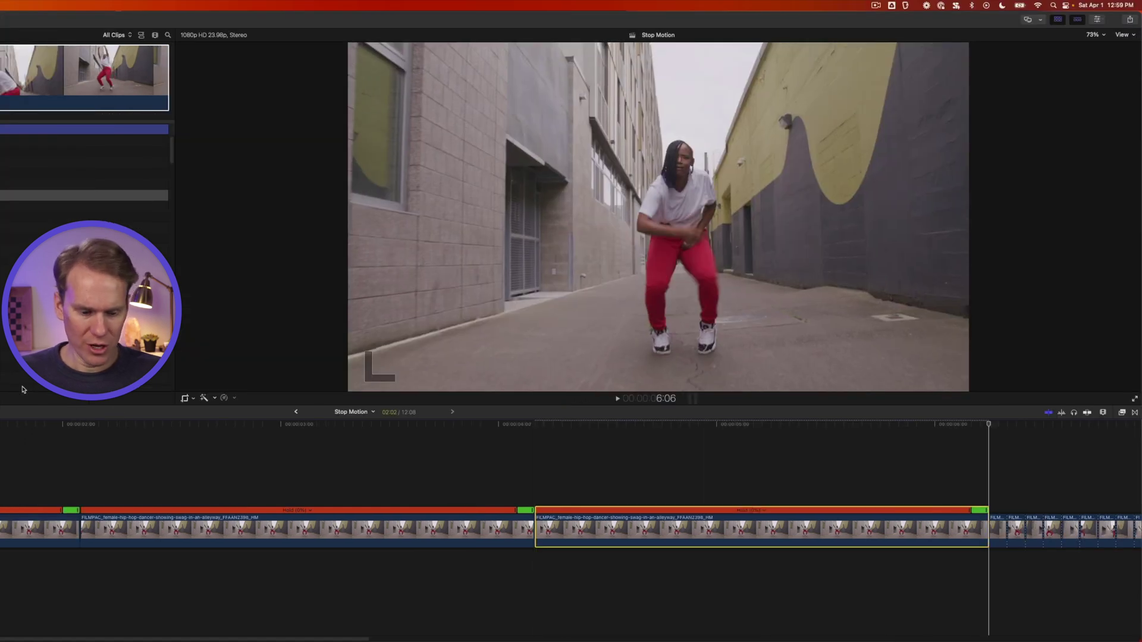
{"action": "key", "text": "super+v"}
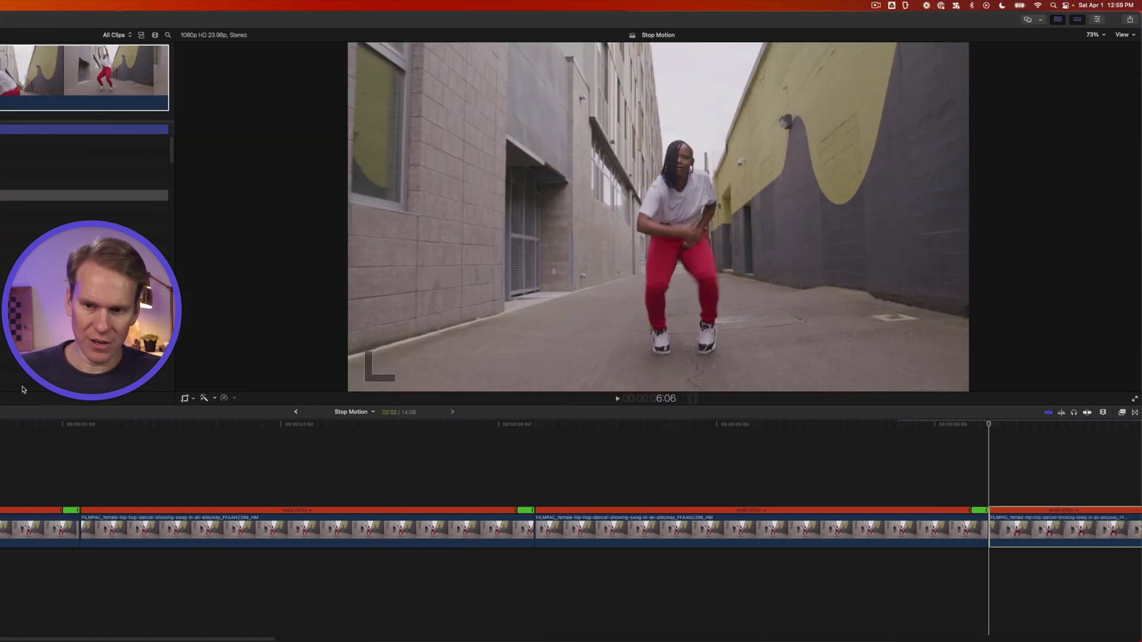
{"action": "key", "text": "super+minus"}
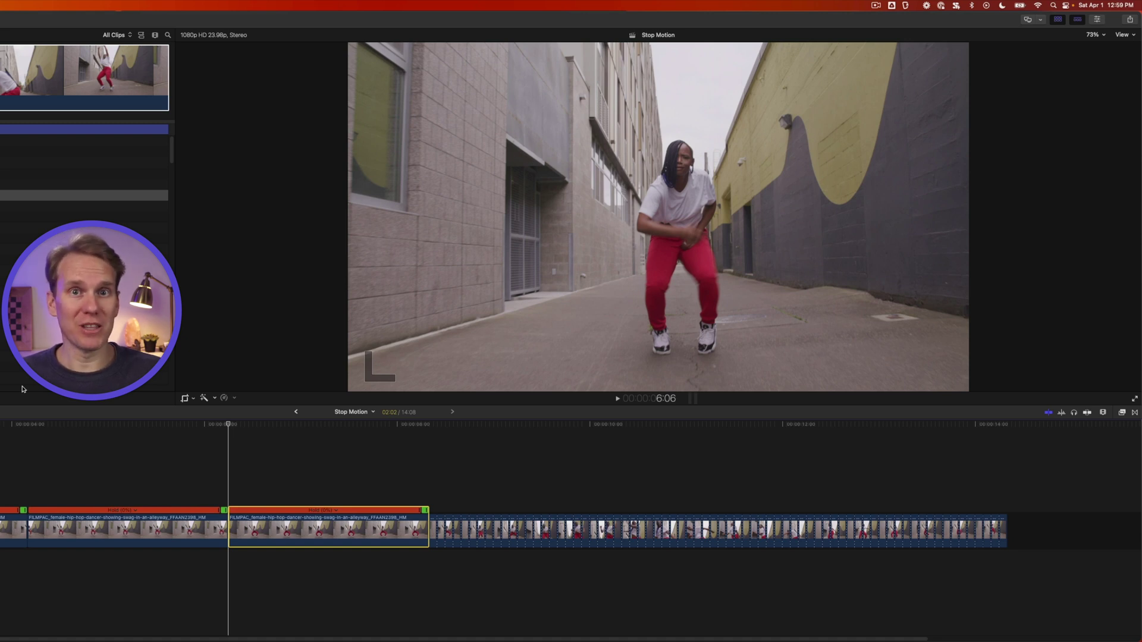
{"action": "key", "text": "super+v"}
{"action": "key", "text": "super+v"}
{"action": "key", "text": "super+v"}
{"action": "key", "text": "super+v"}
{"action": "key", "text": "super+v"}
{"action": "key", "text": "super+v"}
{"action": "key", "text": "super+v"}
{"action": "key", "text": "super+v"}
{"action": "key", "text": "super+v"}
{"action": "key", "text": "super+v"}
{"action": "key", "text": "super+v"}
{"action": "key", "text": "super+v"}
{"action": "key", "text": "super+v"}
{"action": "key", "text": "super+v"}
{"action": "key", "text": "super+v"}
{"action": "key", "text": "super+v"}
{"action": "key", "text": "super+v"}
{"action": "key", "text": "super+v"}
{"action": "key", "text": "super+v"}
{"action": "key", "text": "super+v"}
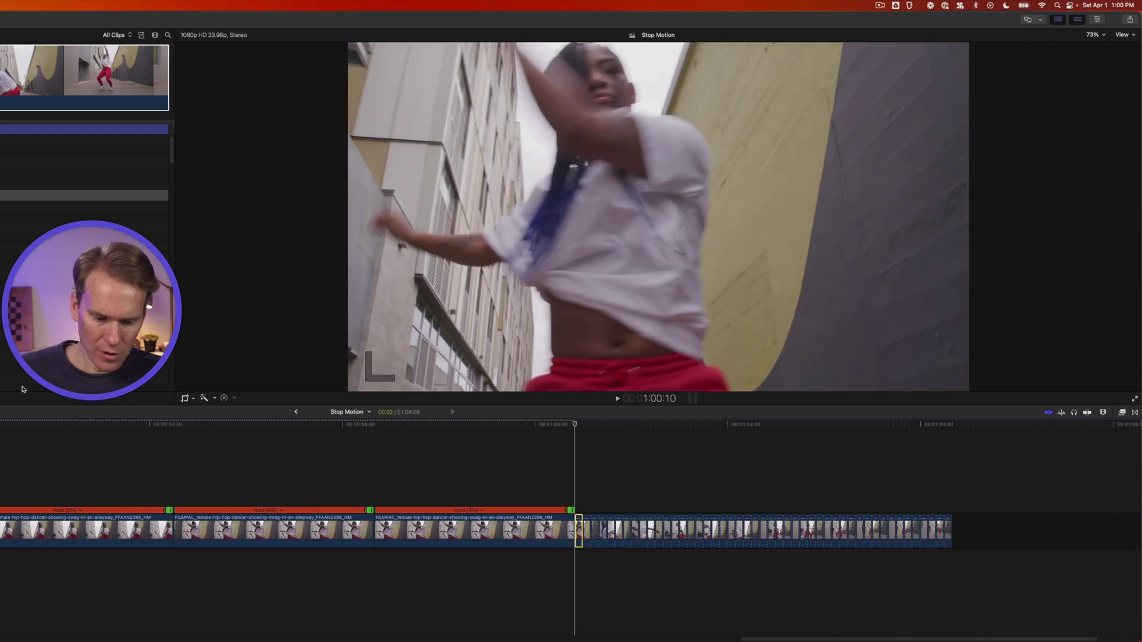
{"action": "key", "text": "super+v"}
{"action": "key", "text": "super+v"}
{"action": "key", "text": "super+v"}
{"action": "key", "text": "super+v"}
{"action": "key", "text": "super+v"}
{"action": "key", "text": "super+v"}
{"action": "key", "text": "super+v"}
{"action": "key", "text": "super+v"}
{"action": "key", "text": "super+v"}
{"action": "key", "text": "super+v"}
{"action": "key", "text": "super+v"}
{"action": "key", "text": "super+v"}
{"action": "key", "text": "super+v"}
{"action": "key", "text": "super+v"}
{"action": "key", "text": "super+v"}
{"action": "key", "text": "super+v"}
{"action": "key", "text": "super+v"}
{"action": "key", "text": "super+v"}
{"action": "key", "text": "super+v"}
{"action": "key", "text": "super+v"}
{"action": "key", "text": "super+minus"}
{"action": "key", "text": "super+minus"}
{"action": "key", "text": "super+minus"}
{"action": "key", "text": "super+minus"}
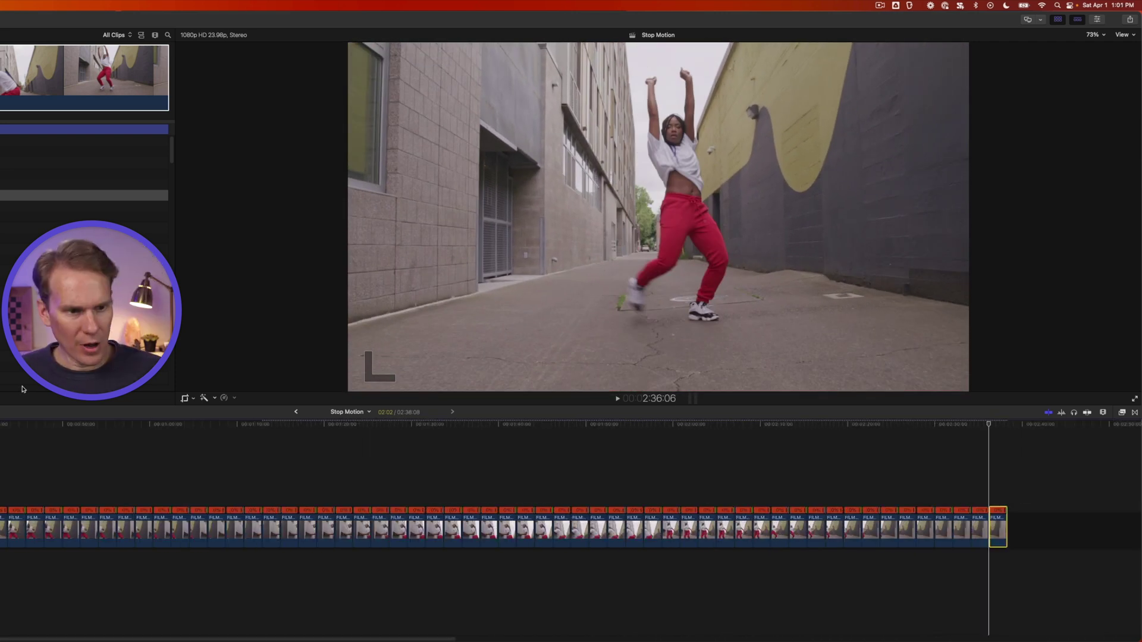
Step: Set every held piece to two frames (sequence 06:08) and nest them into 'Stop Motion Clip 1'
{"action": "key", "text": "shift+z"}
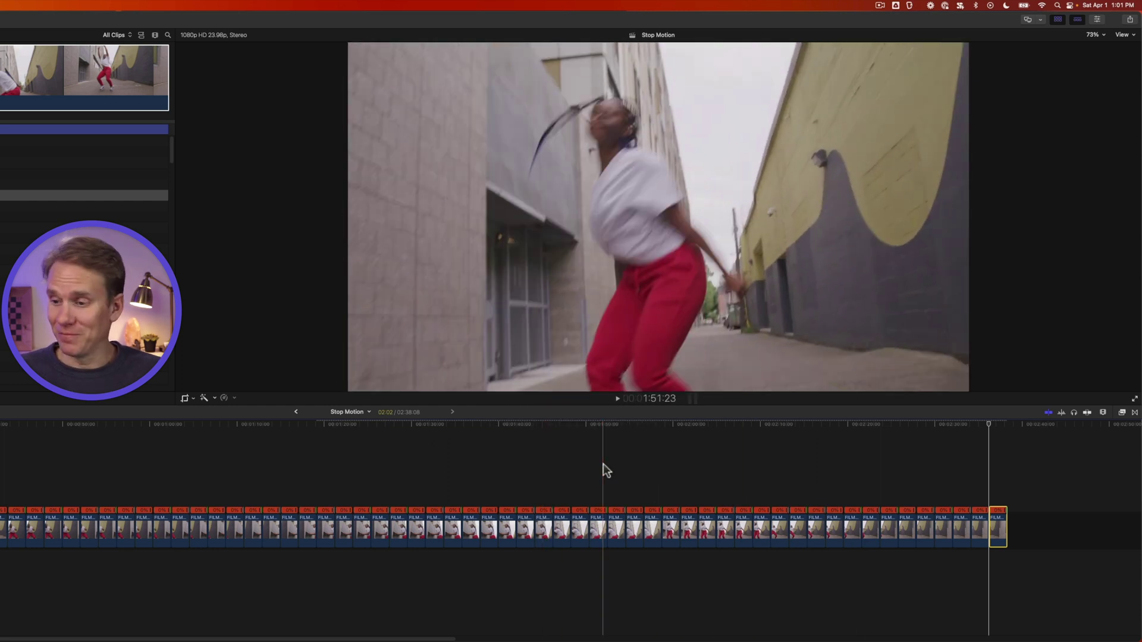
{"action": "key", "text": "super+a"}
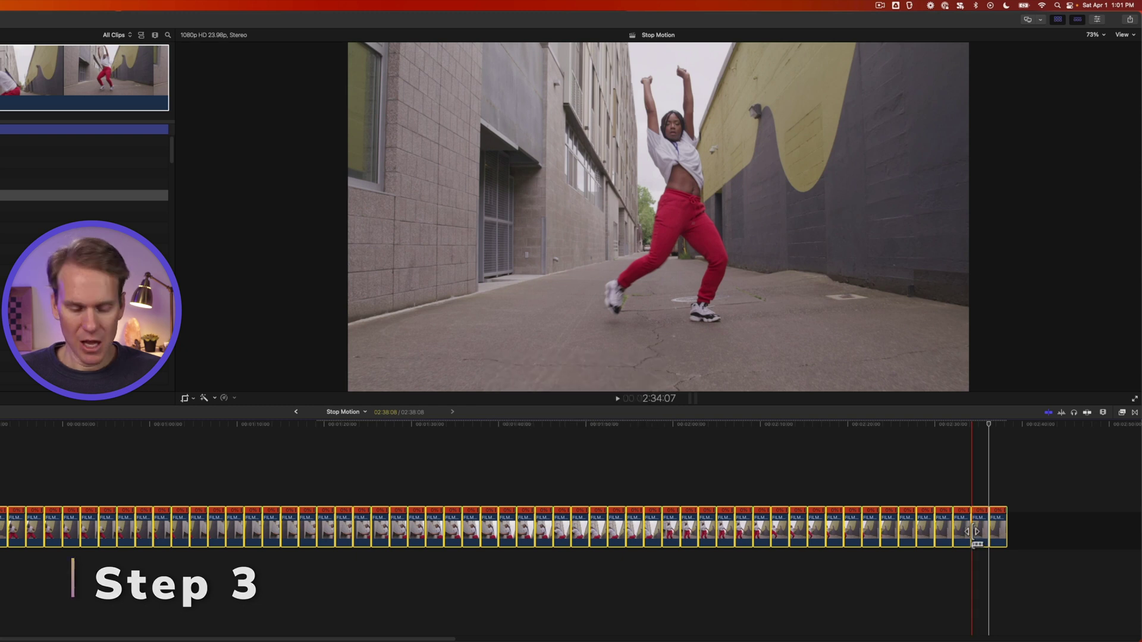
{"action": "key", "text": "ctrl+d"}
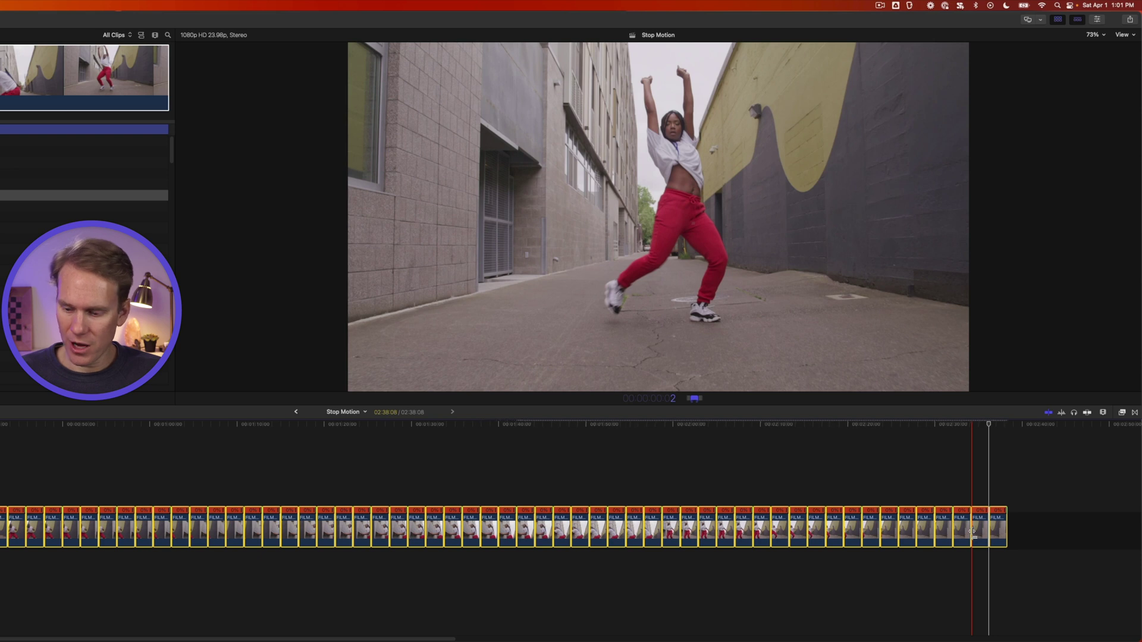
{"action": "key", "text": "Delete"}
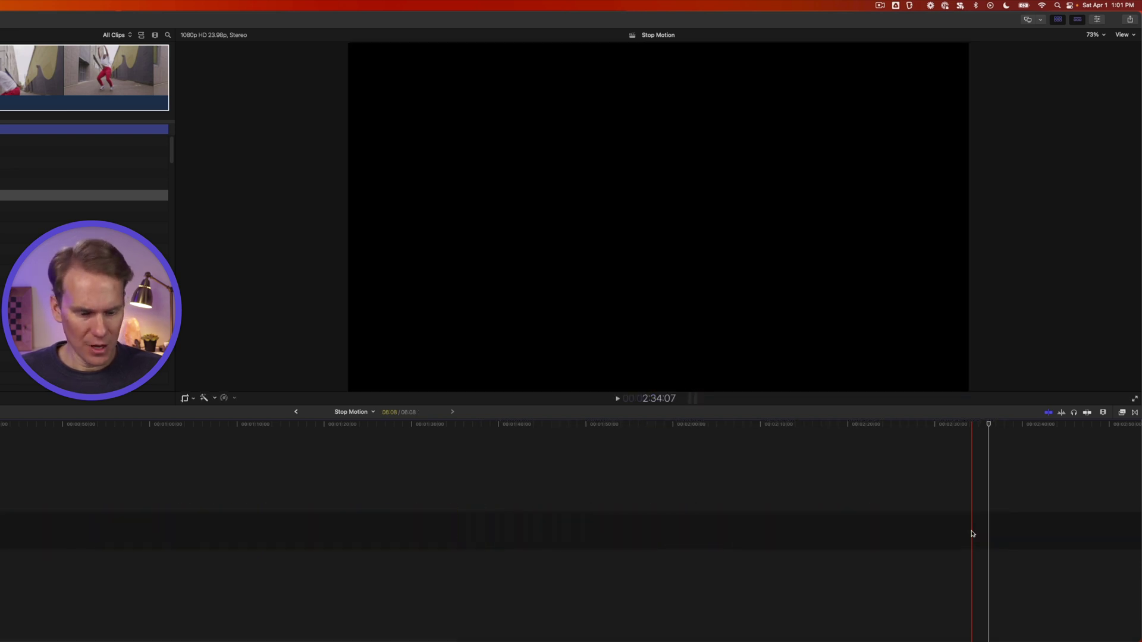
{"action": "key", "text": "shift+z"}
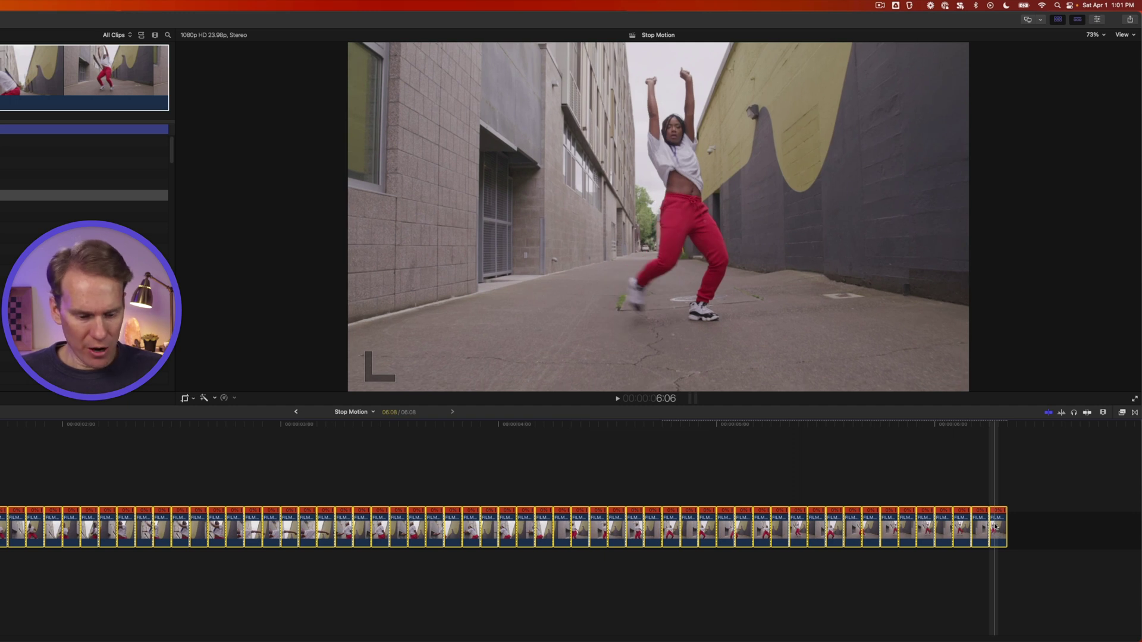
{"action": "key", "text": "alt+g"}
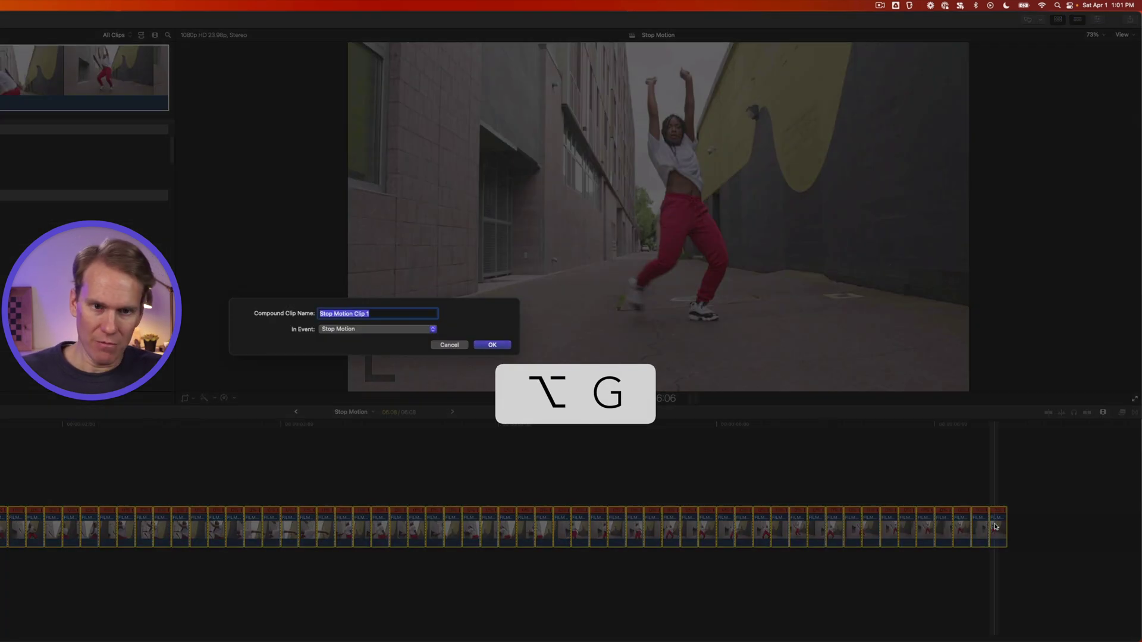
{"action": "key", "text": "Return"}
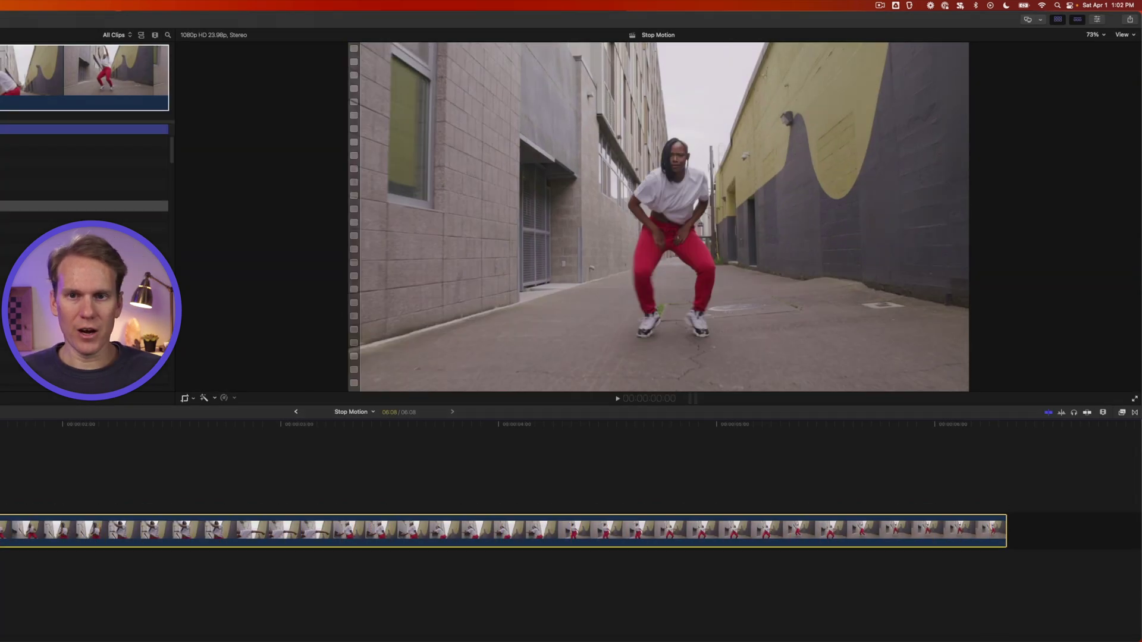
{"action": "key", "text": "space"}
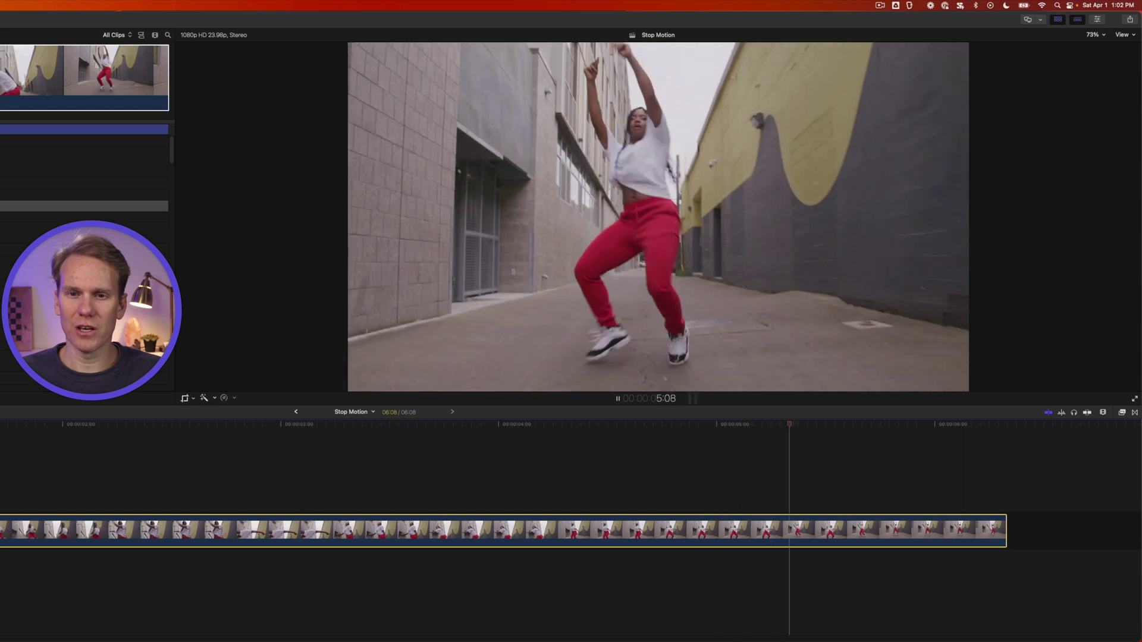
{"action": "key", "text": "space"}
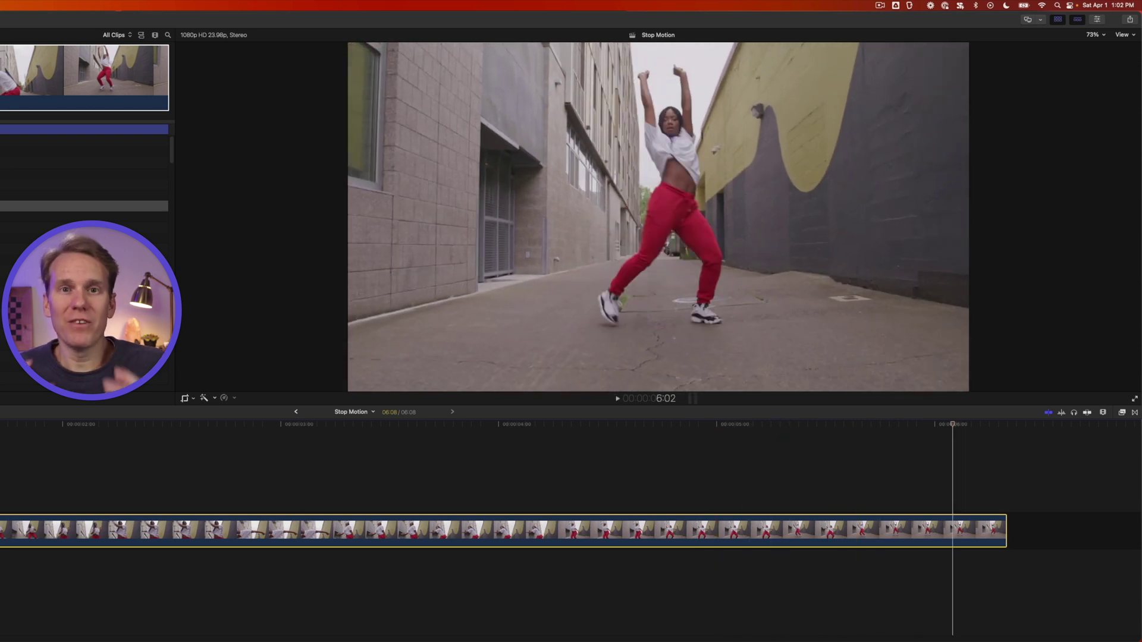